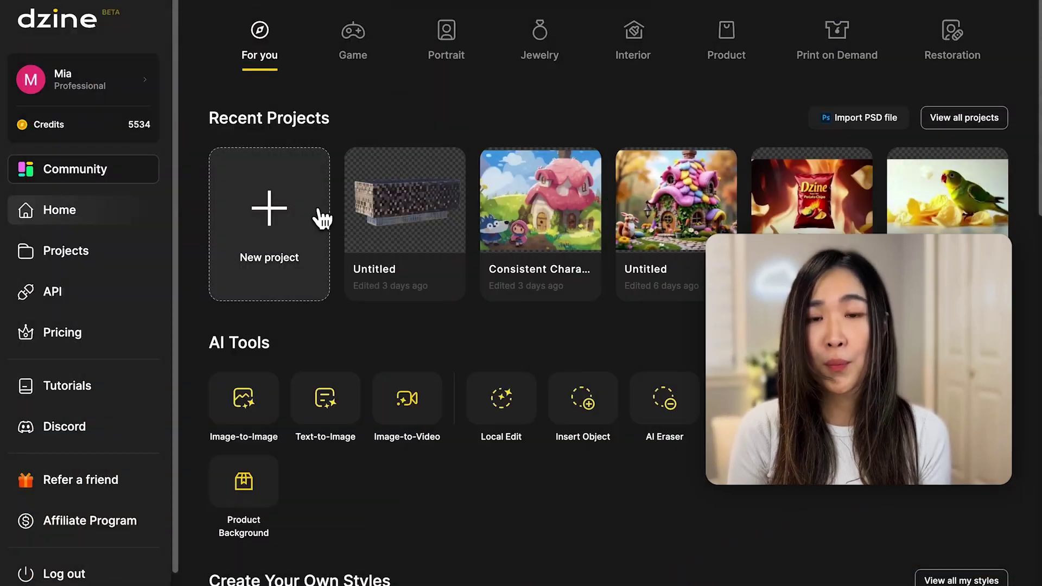
Step: Create a 1536×1536 project named portrait, upload the London street portrait, and open Img2Img
left_click(314, 232)
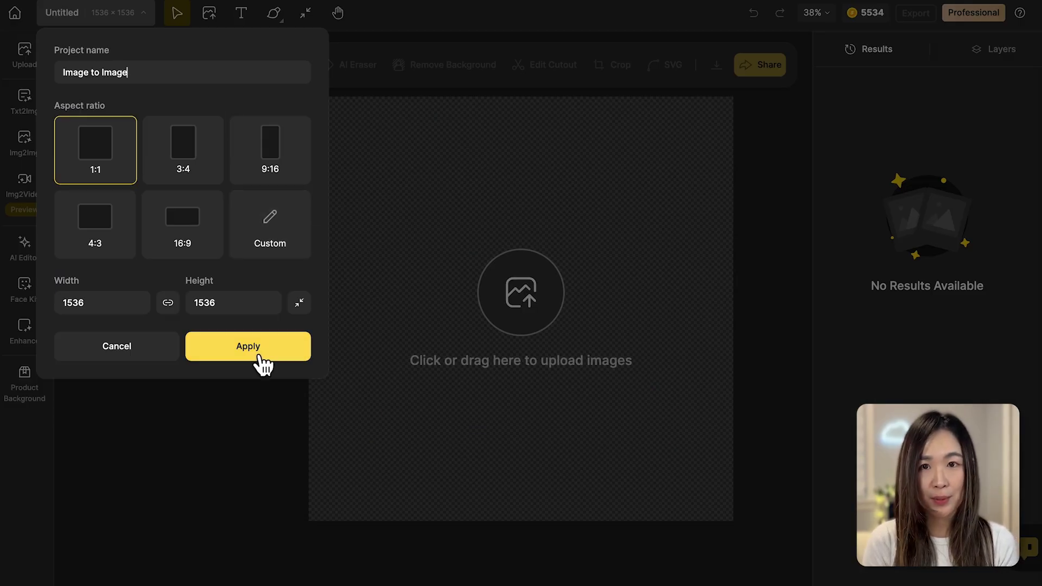
left_click(259, 353)
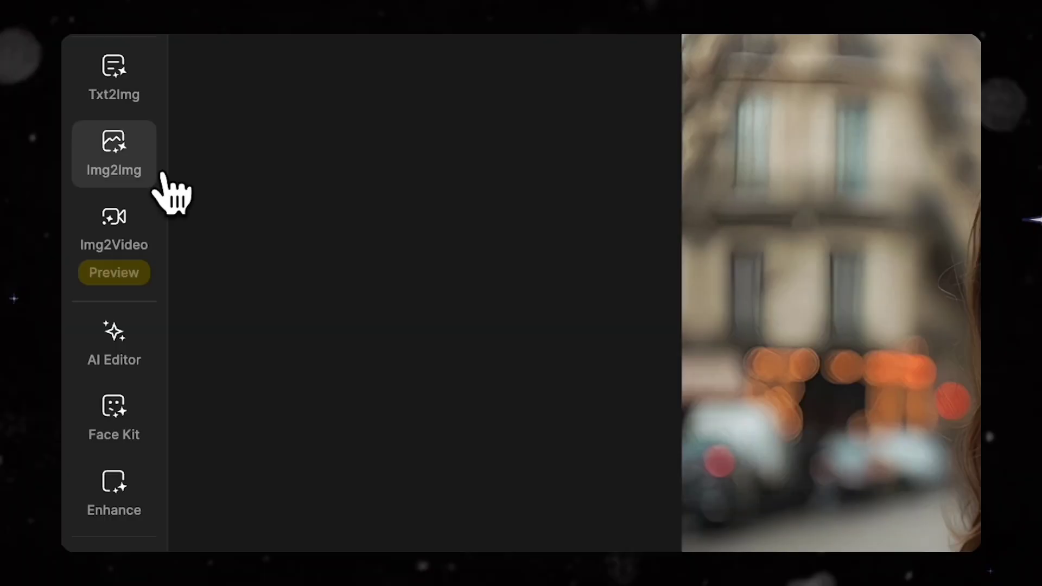
mouse_move(146, 172)
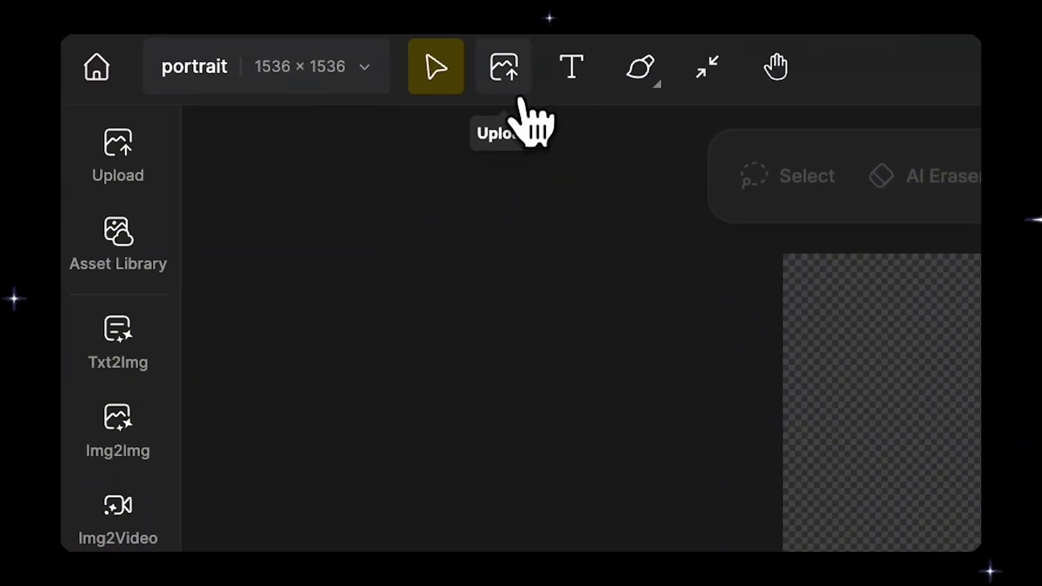
left_click(470, 67)
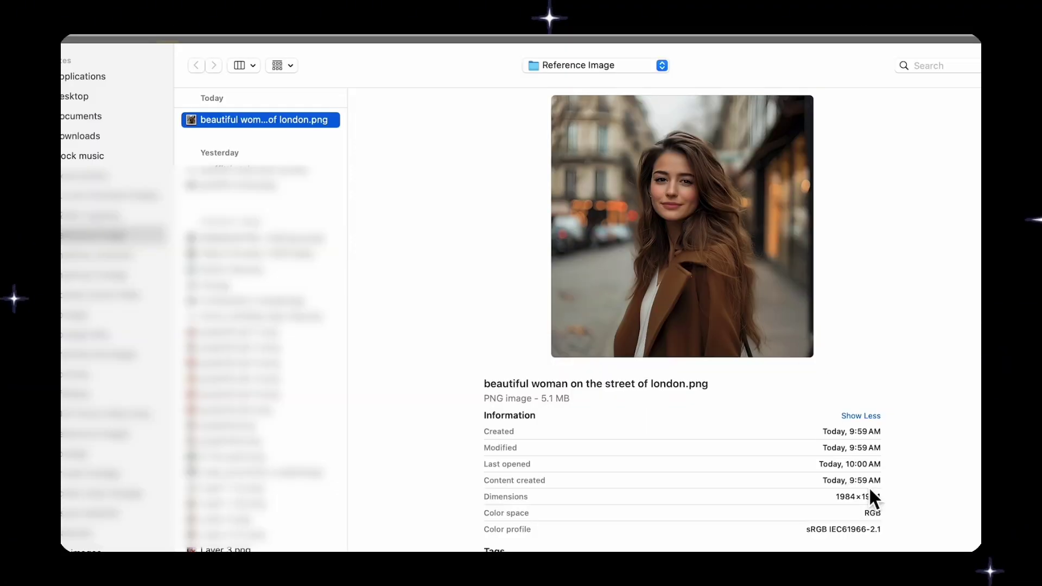
key("Return")
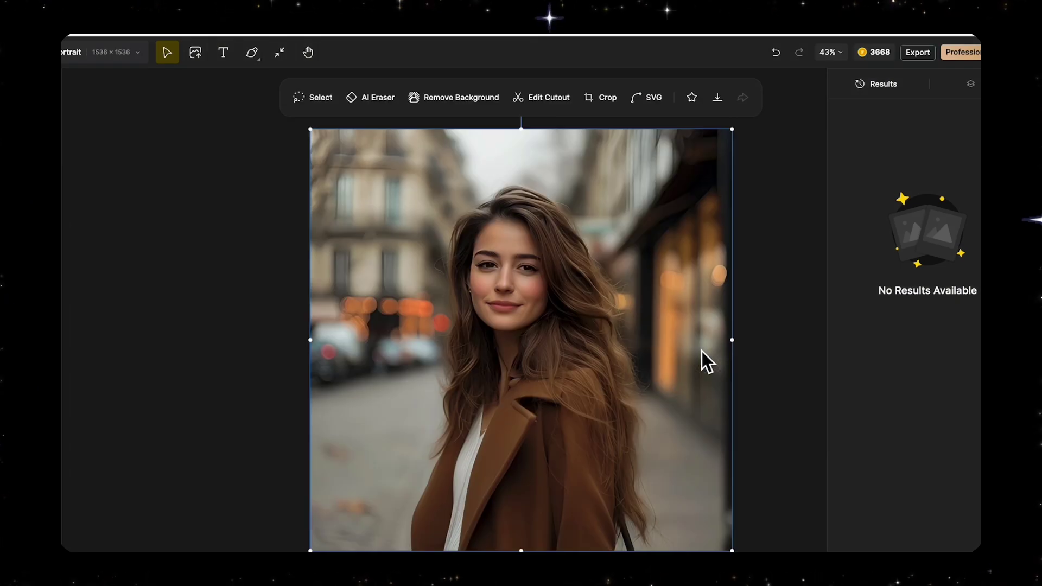
left_click(752, 370)
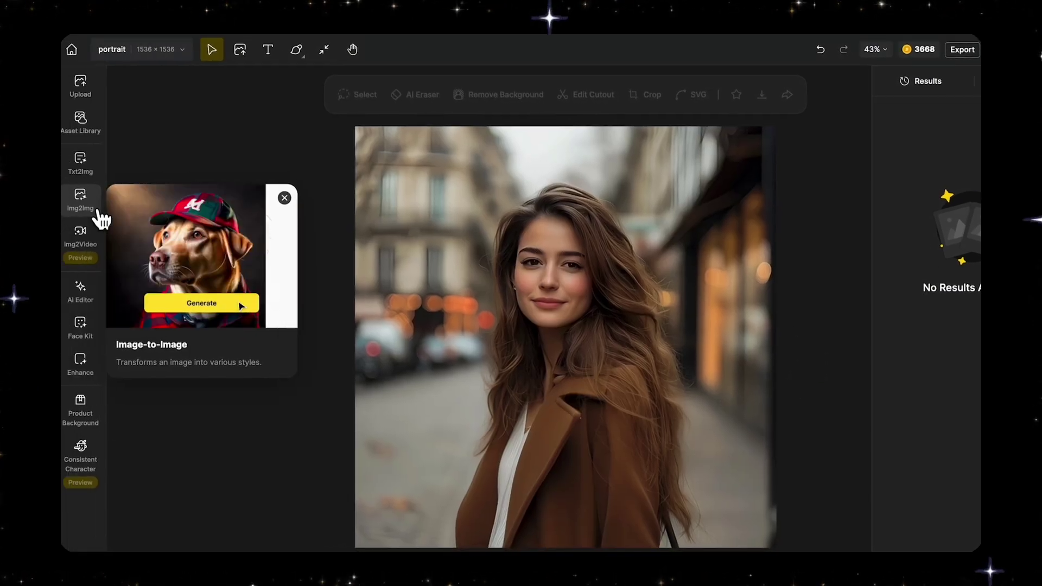
left_click(99, 215)
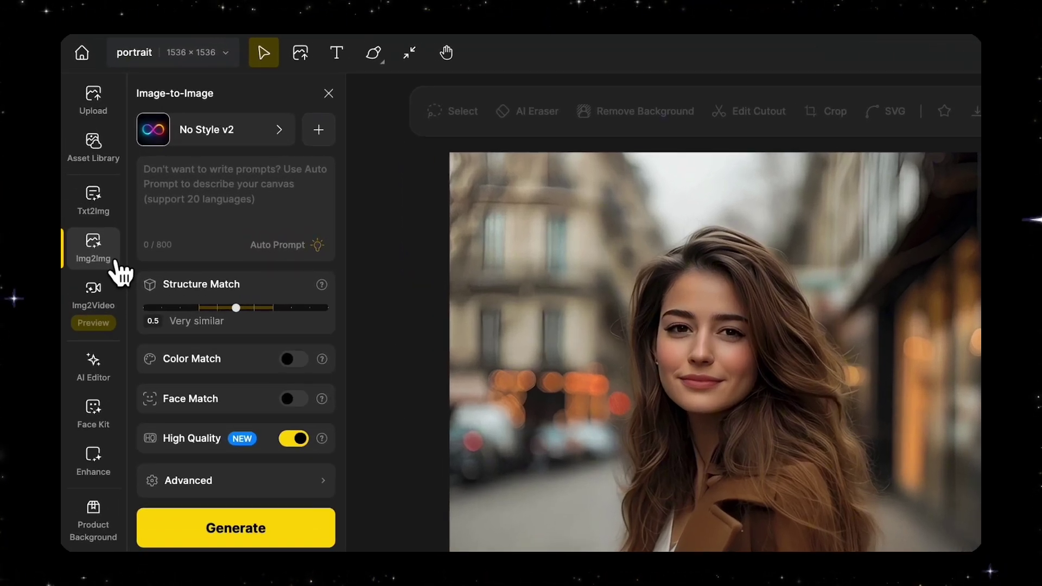
Step: Browse the style categories and pick Toon Face as the Img2Img style at 0.9 intensity
left_click(251, 145)
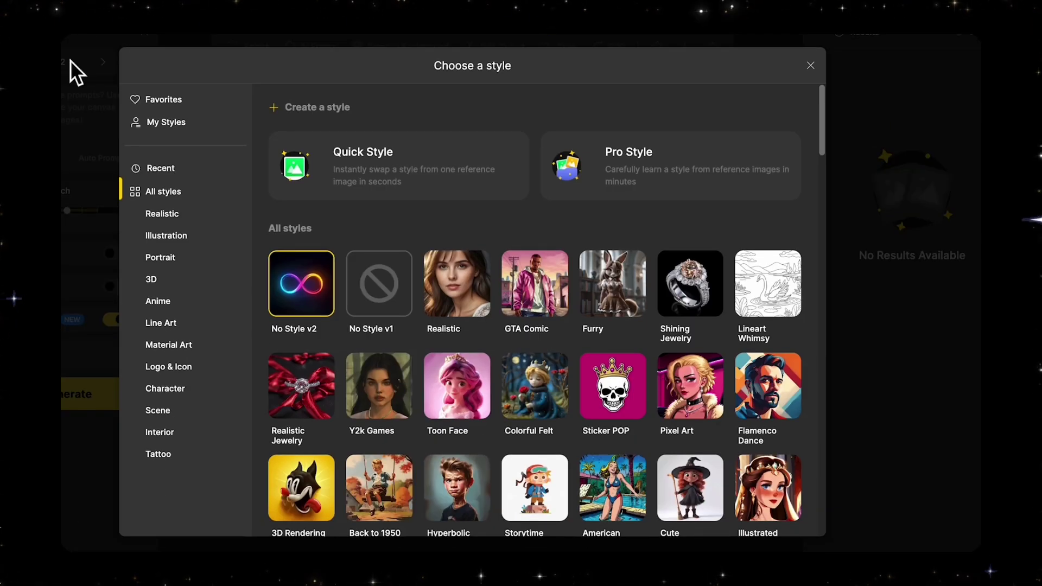
scroll(814, 232, "down", 2)
scroll(814, 232, "down", 4)
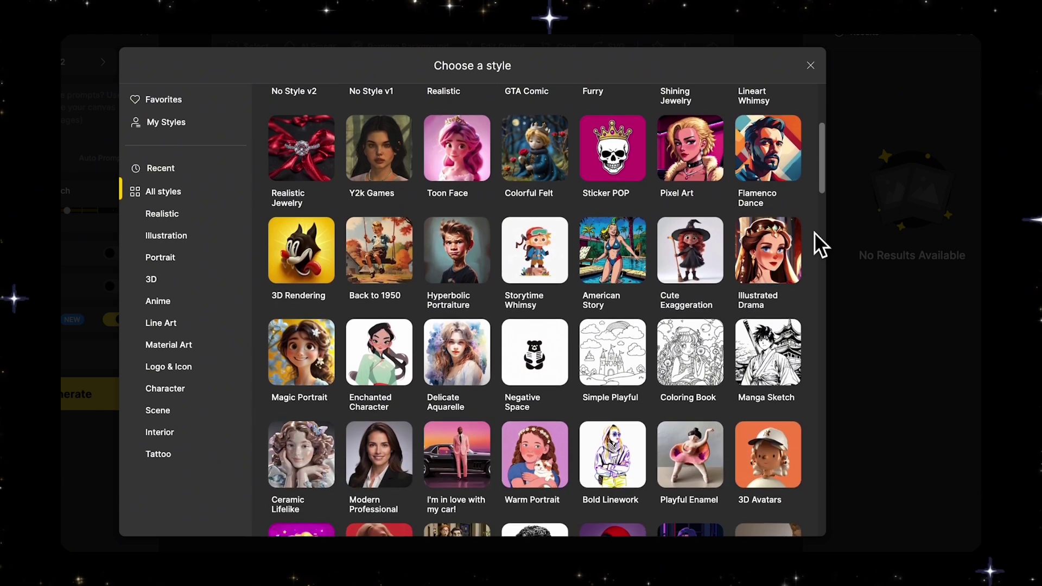
scroll(815, 233, "down", 5)
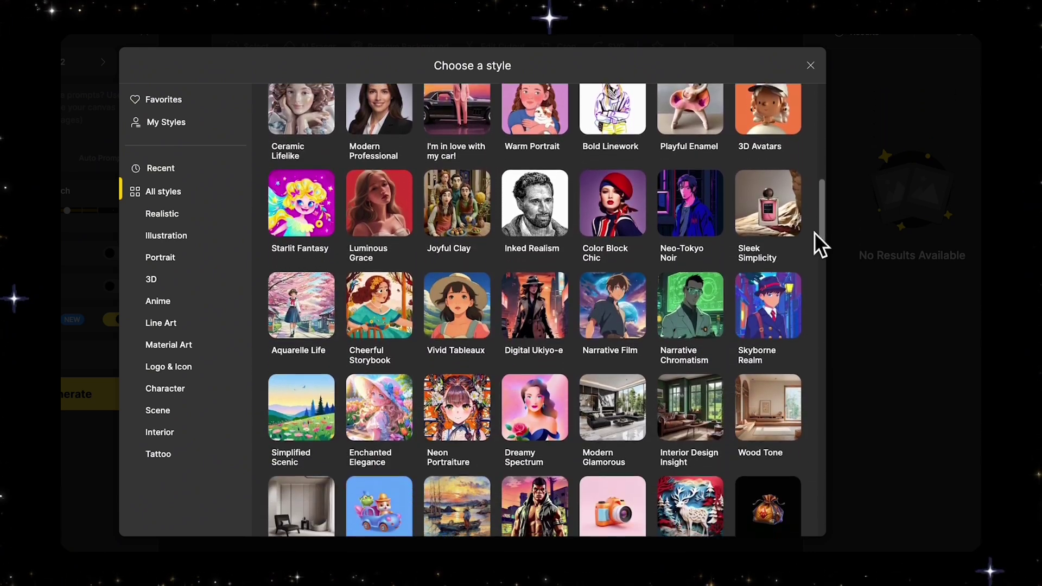
left_click(217, 237)
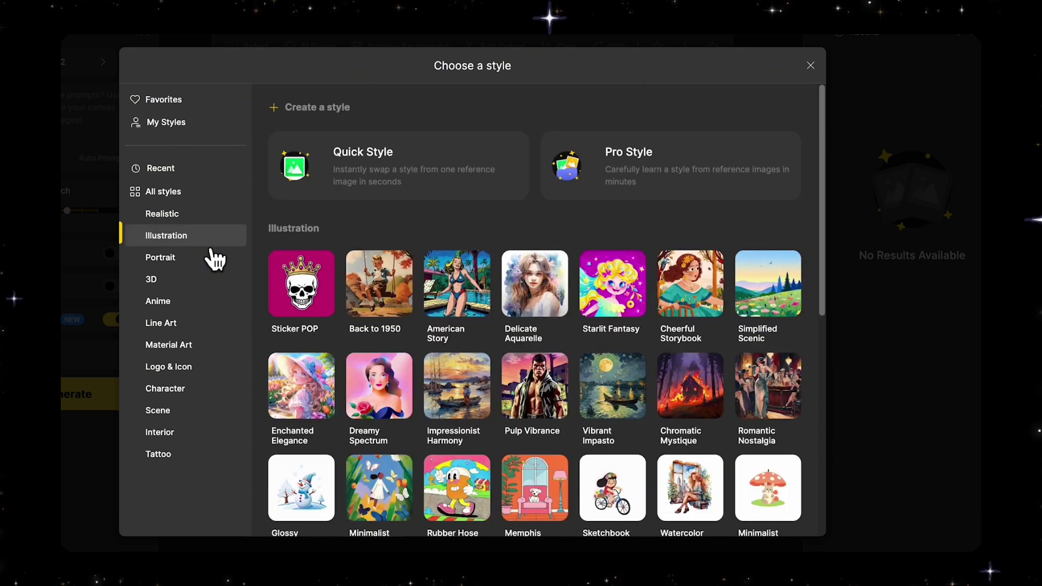
left_click(210, 263)
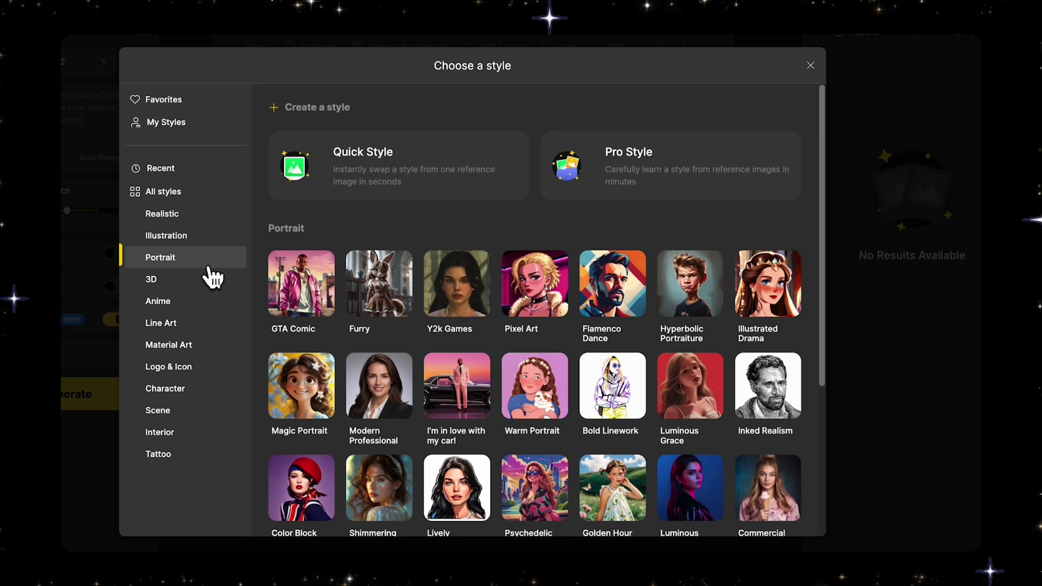
left_click(207, 318)
left_click(209, 368)
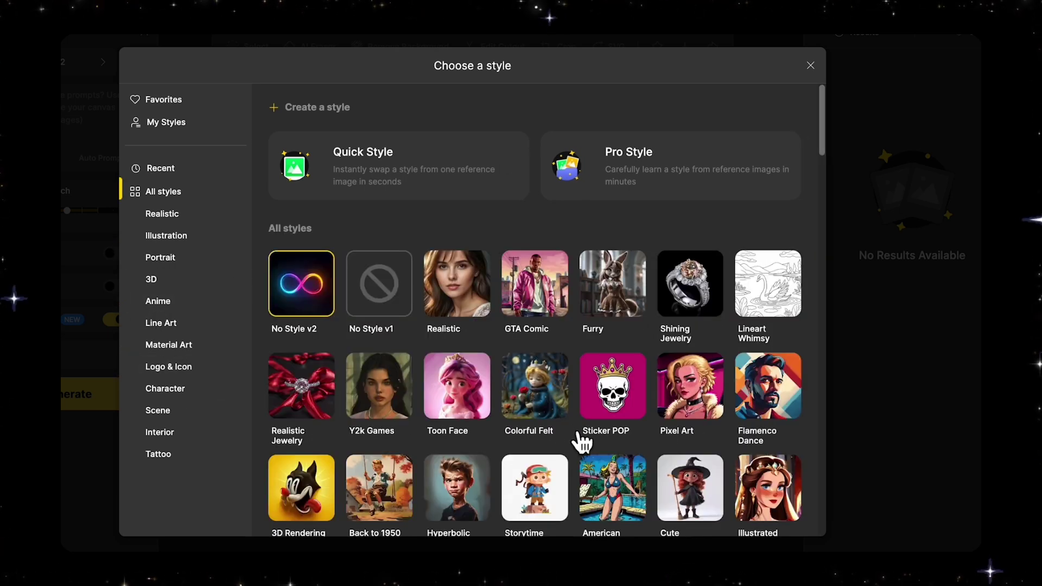
left_click(563, 413)
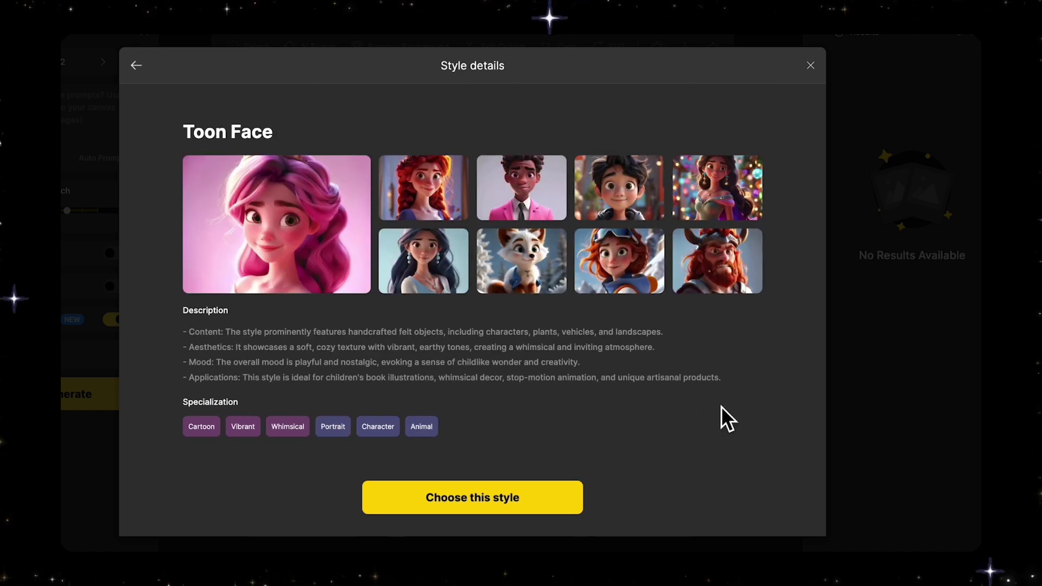
left_click(539, 502)
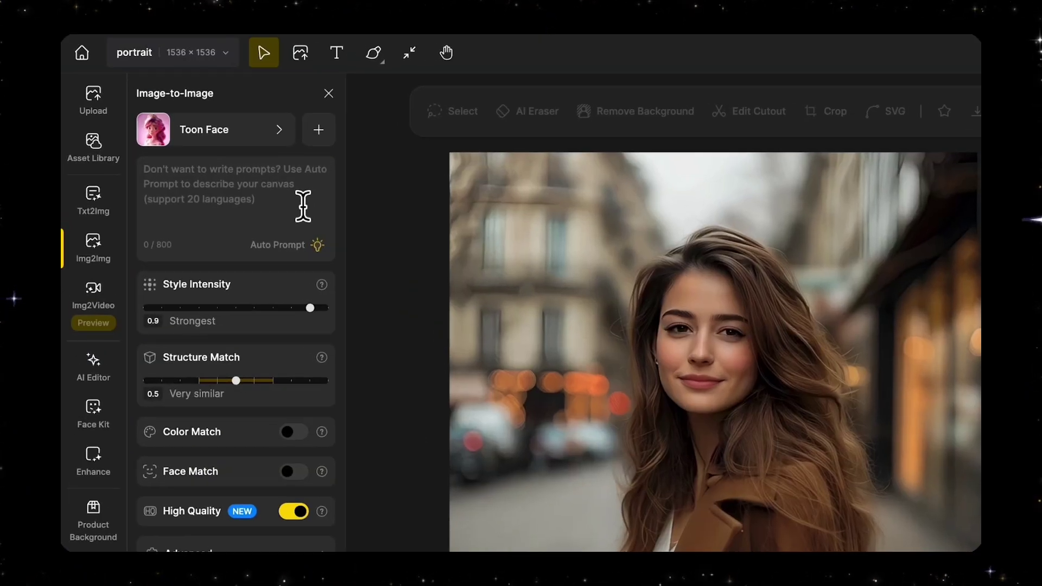
Step: Auto-generate a prompt describing the street portrait and expand it to read in full
left_click(302, 206)
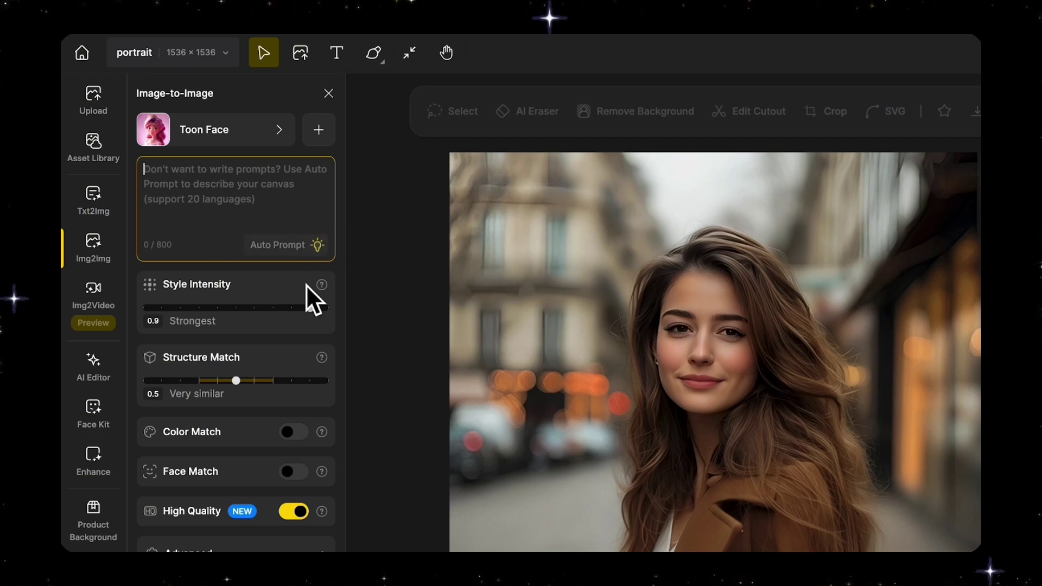
left_click(299, 250)
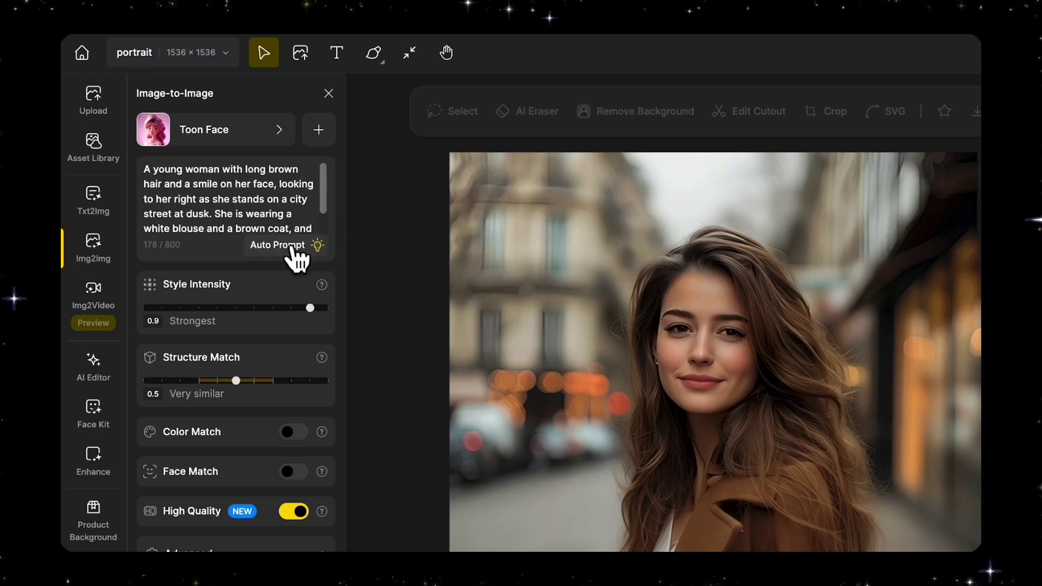
left_click(303, 216)
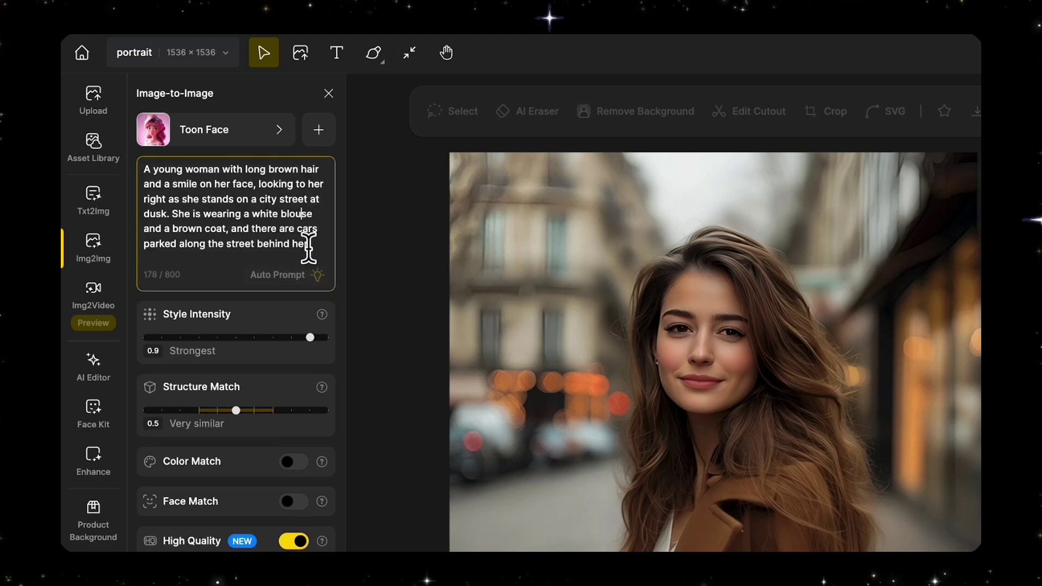
left_click(326, 263)
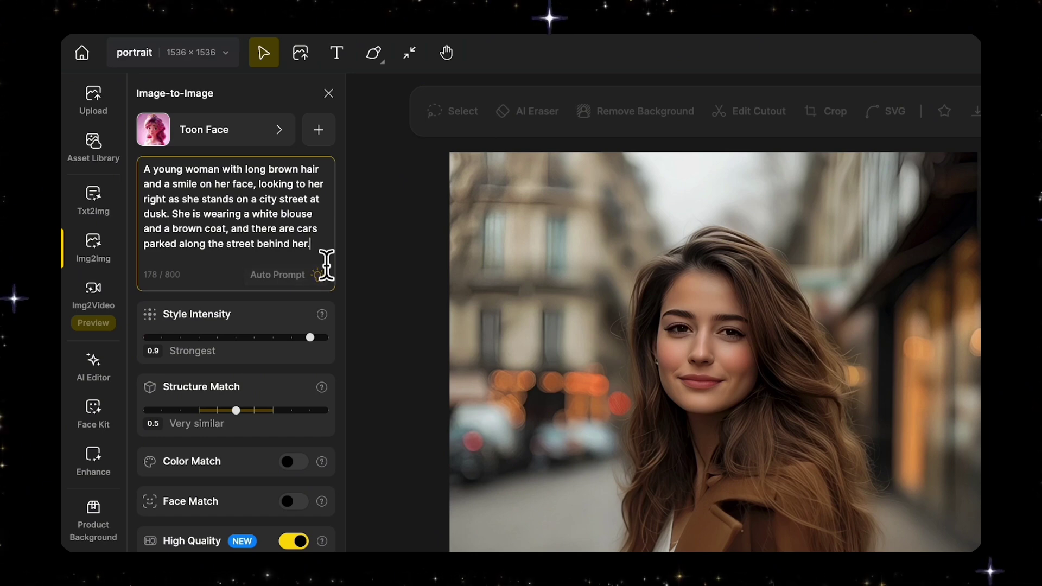
Step: Delete 'brown', 'looking to her right' and 'at dusk.' from the prompt
double_click(284, 169)
key("BackSpace")
left_click(228, 187)
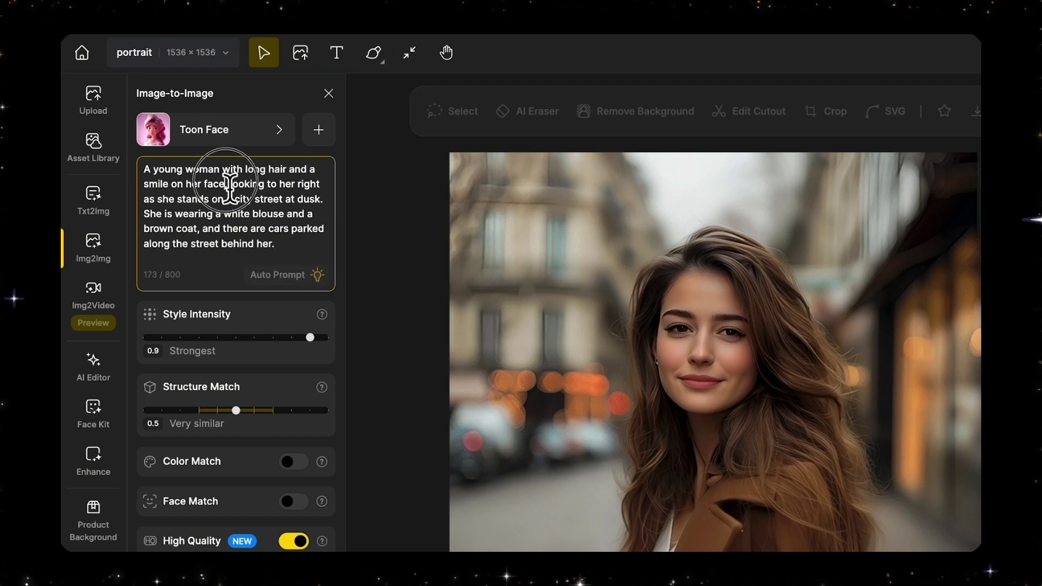
left_click_drag(227, 187, 326, 193)
key("BackSpace")
left_click_drag(195, 199, 232, 200)
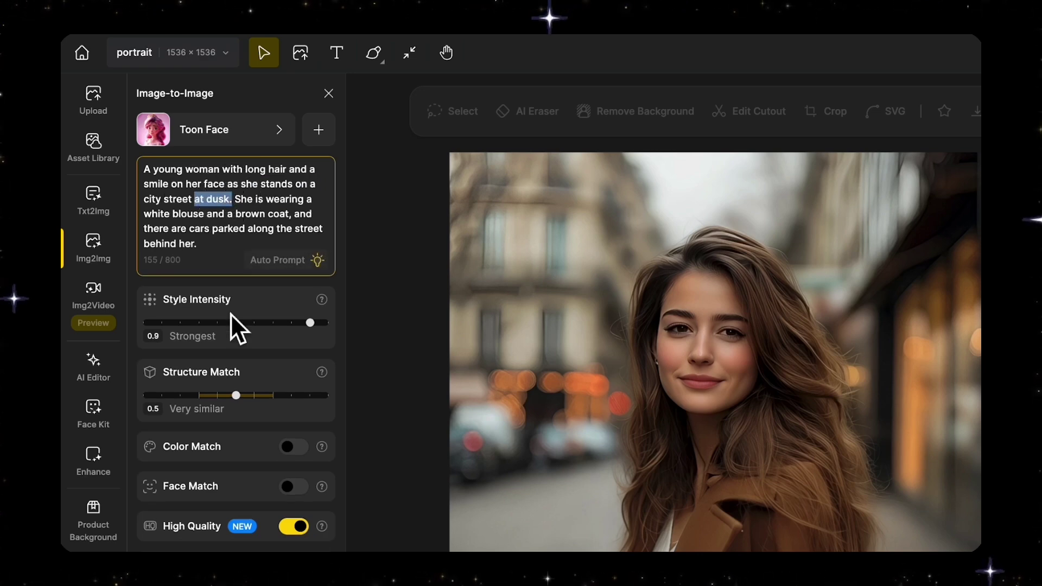
key("BackSpace")
mouse_move(328, 287)
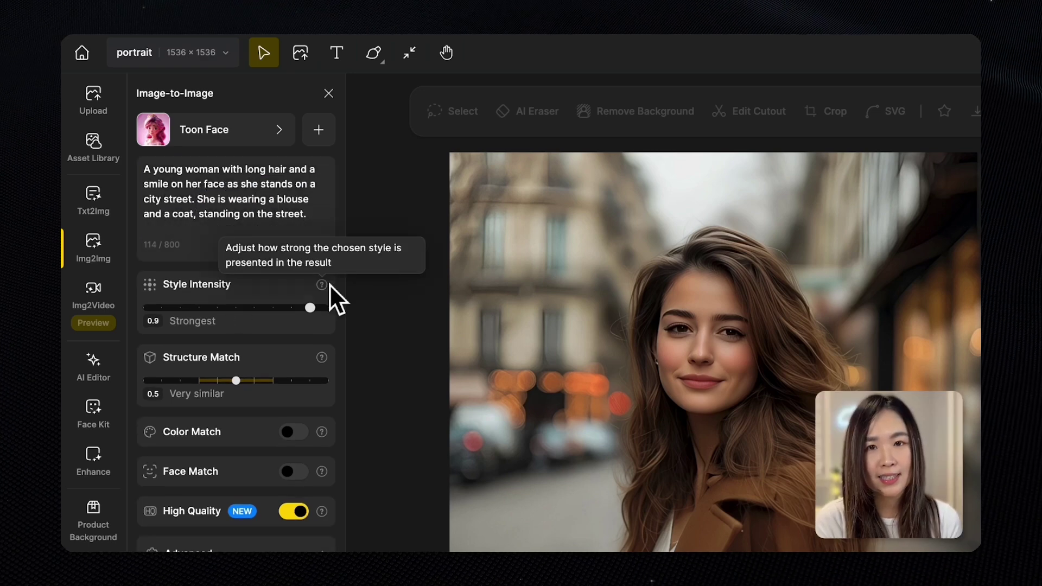
Step: Set Style Intensity to 0.5 Medium
left_click(241, 308)
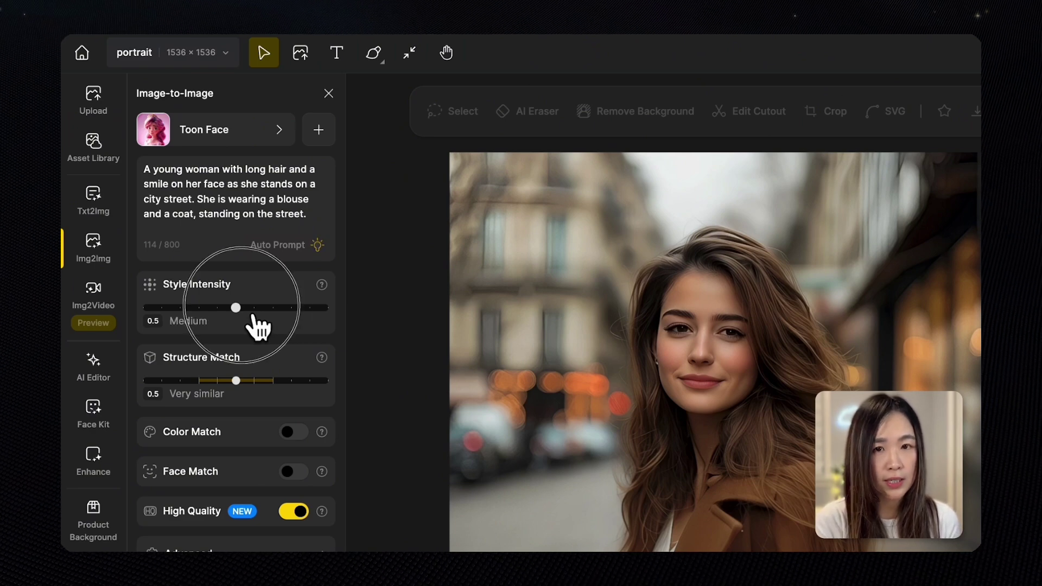
key("Left")
key("Left")
key("Left")
key("Left")
key("Right")
key("Right")
key("Right")
key("Right")
key("Right")
key("Right")
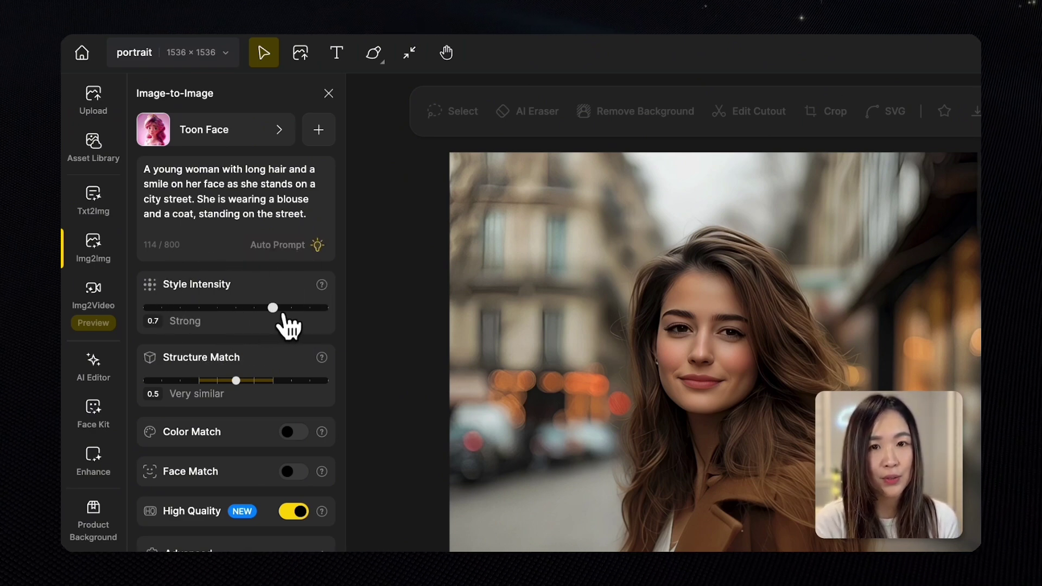
left_click(313, 310)
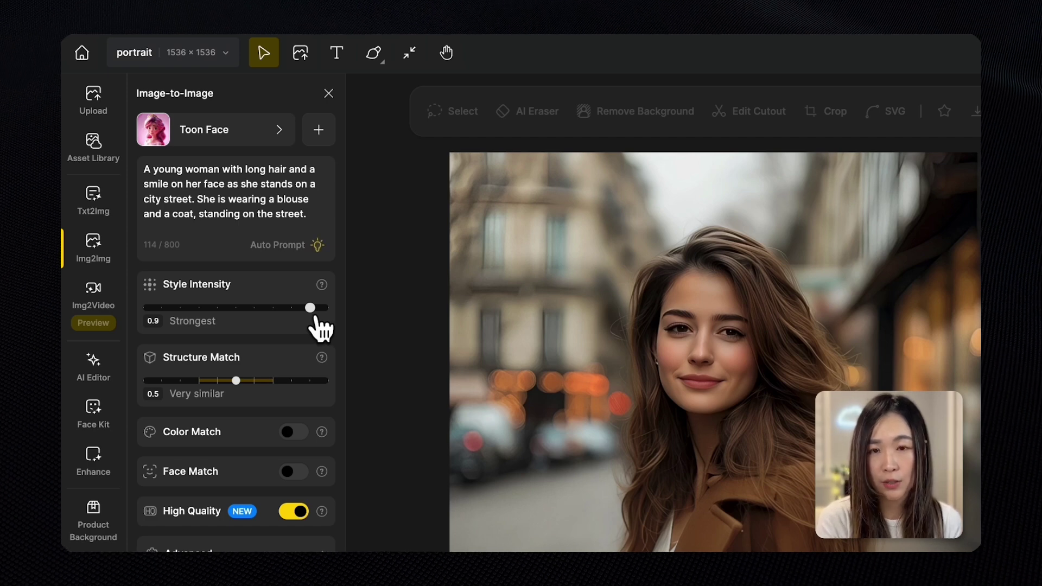
key("Left")
key("Left")
key("Left")
key("Left")
Step: Set Structure Match to 0.7 Very similar
mouse_move(328, 363)
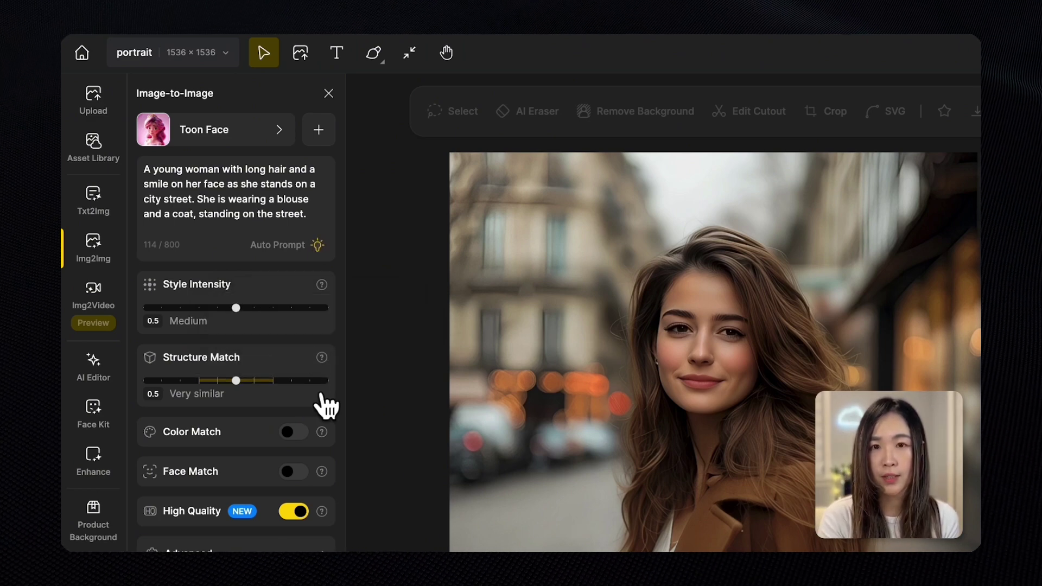
left_click(310, 381)
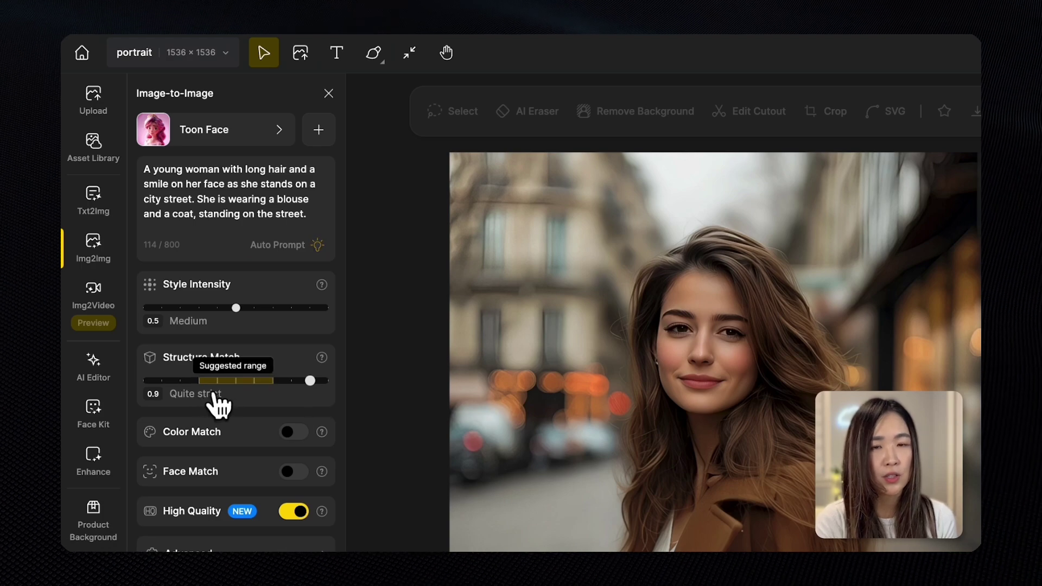
left_click_drag(309, 380, 272, 380)
mouse_move(326, 431)
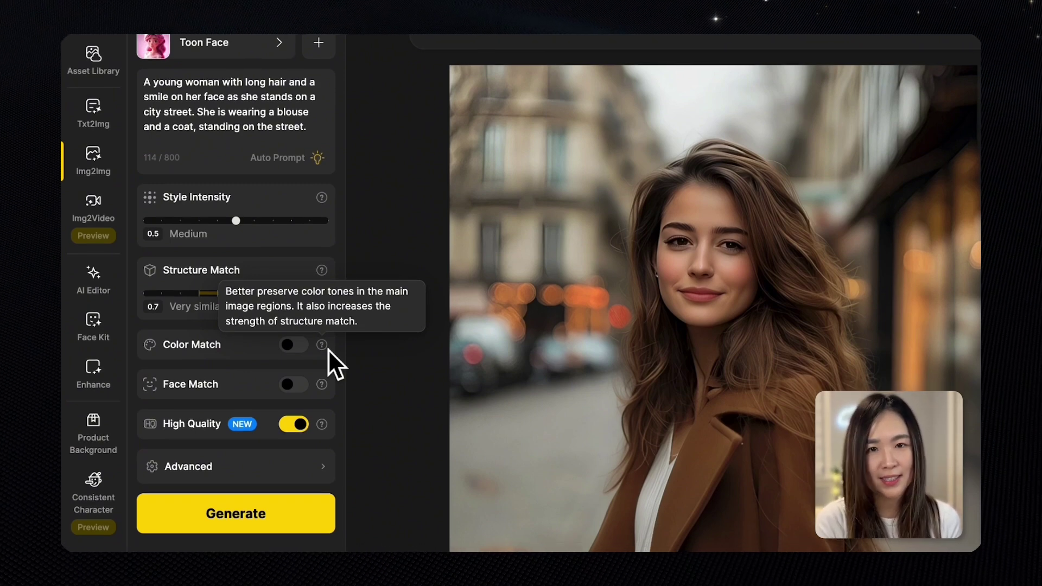
Step: Try Color Match and Face Match, leave both off, and show the Advanced settings
left_click(313, 352)
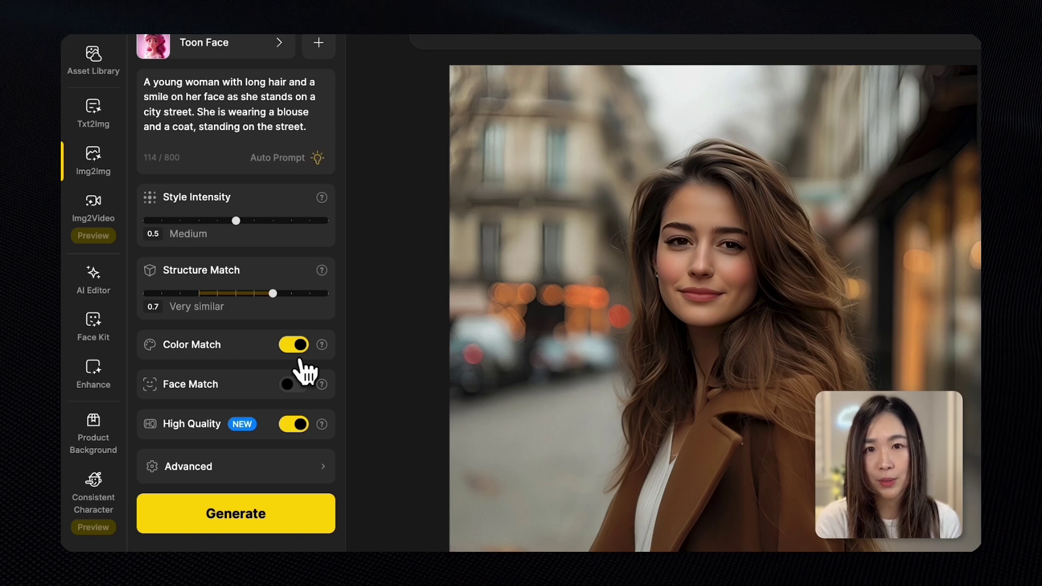
left_click(296, 349)
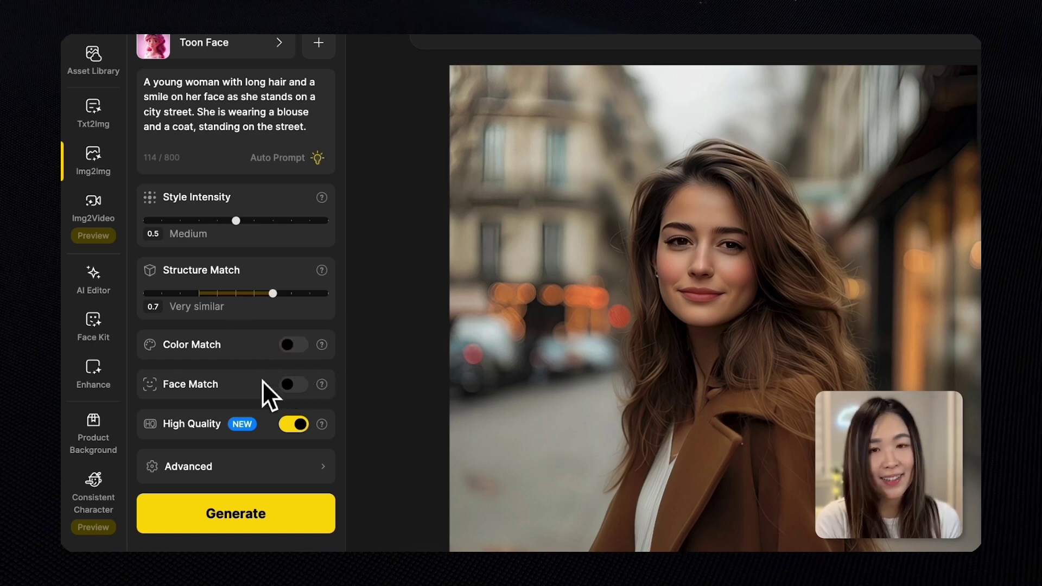
mouse_move(325, 385)
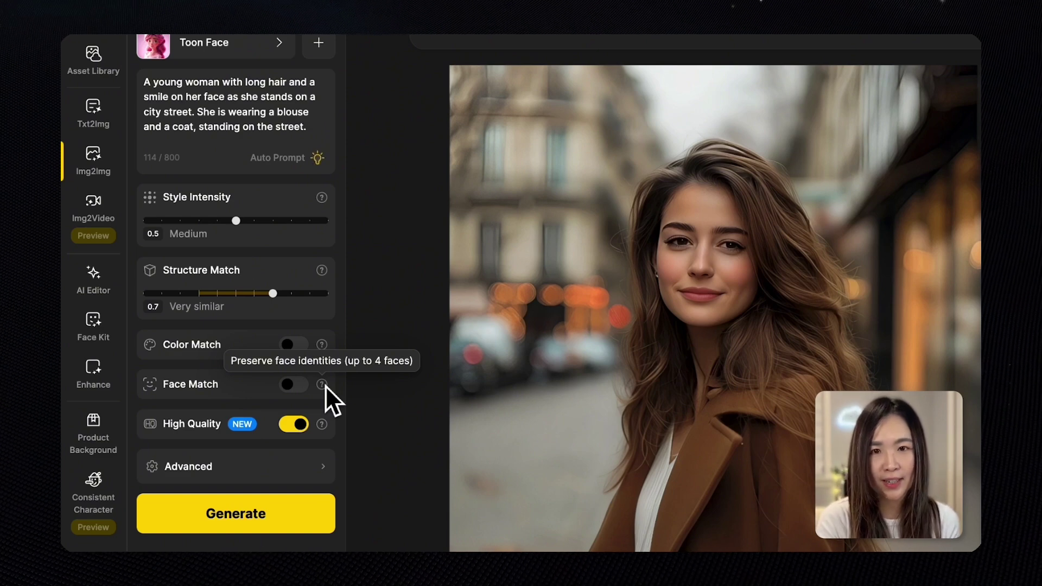
left_click(301, 386)
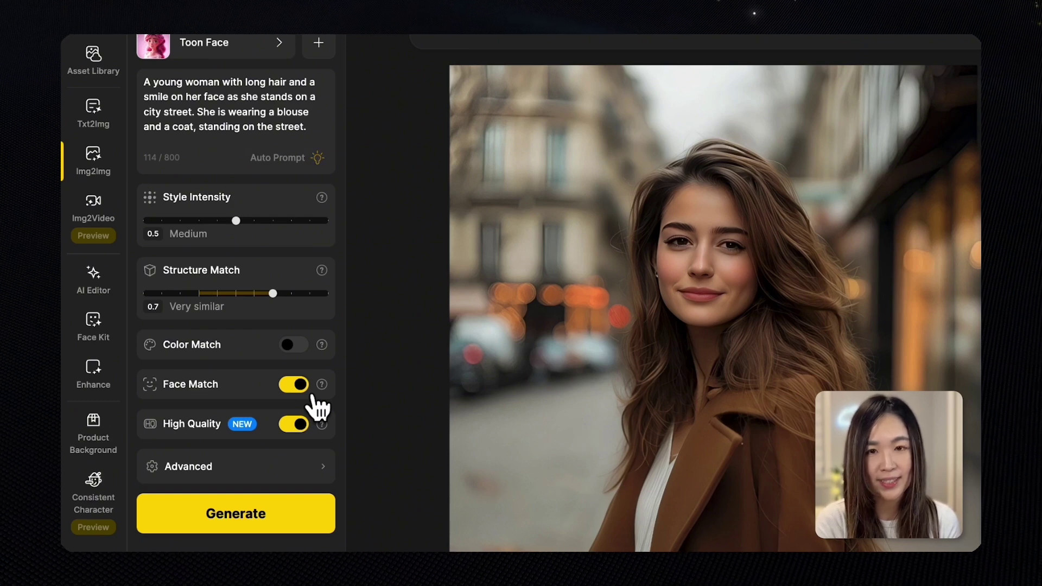
left_click(314, 396)
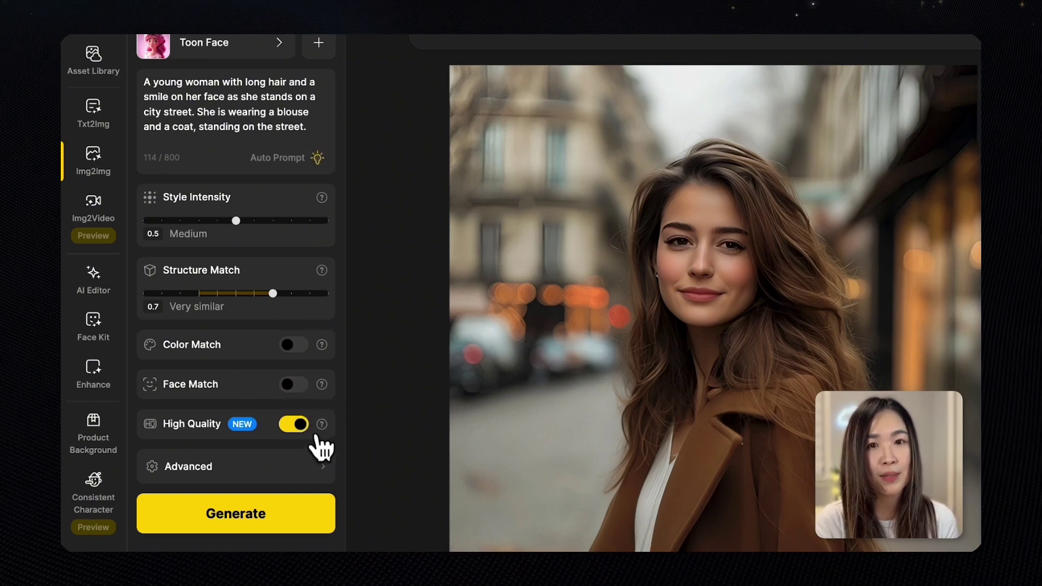
mouse_move(328, 429)
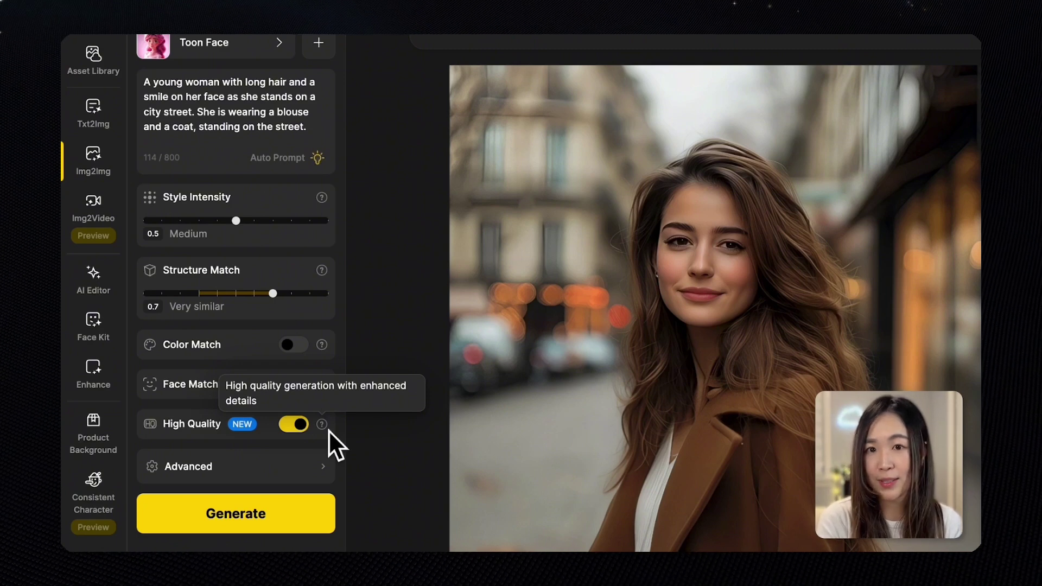
left_click(320, 471)
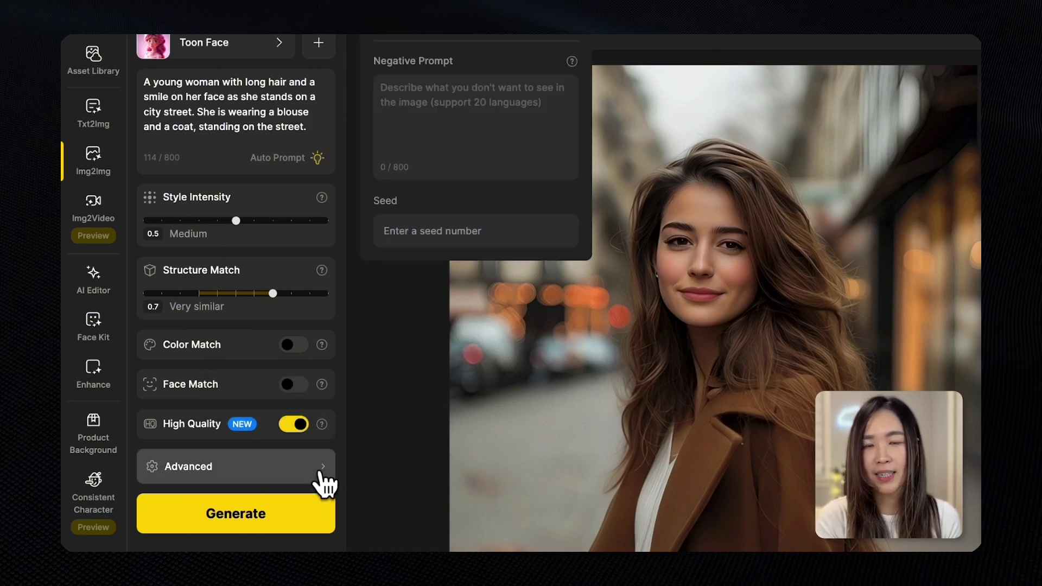
Step: Enter the negative prompt 'distorted, low quality, pixelated, cars' and generate the Toon Face restyle
left_click(469, 117)
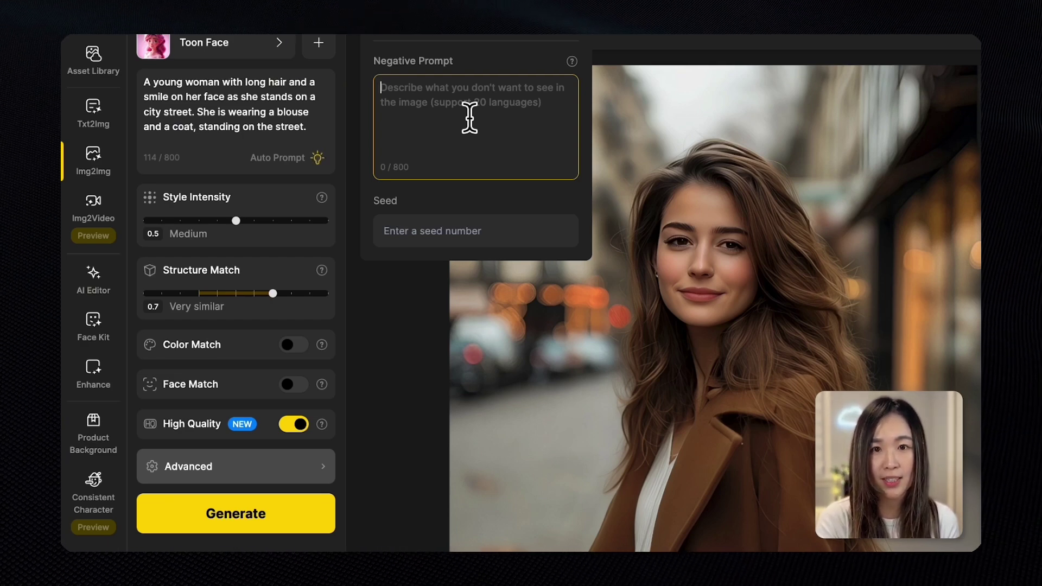
type("distorted, low quality, pixelated,")
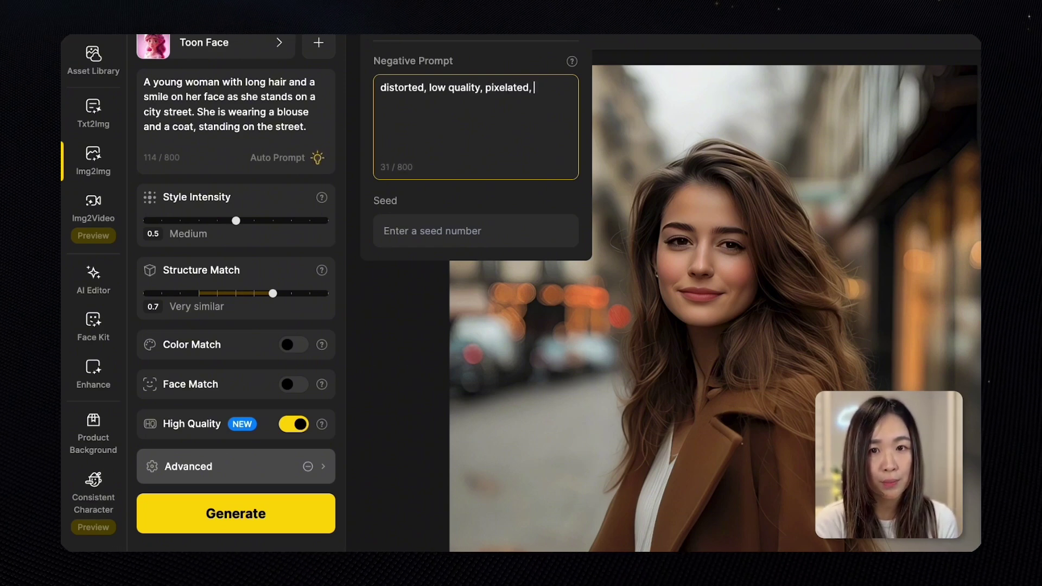
type(" cars")
left_click(454, 238)
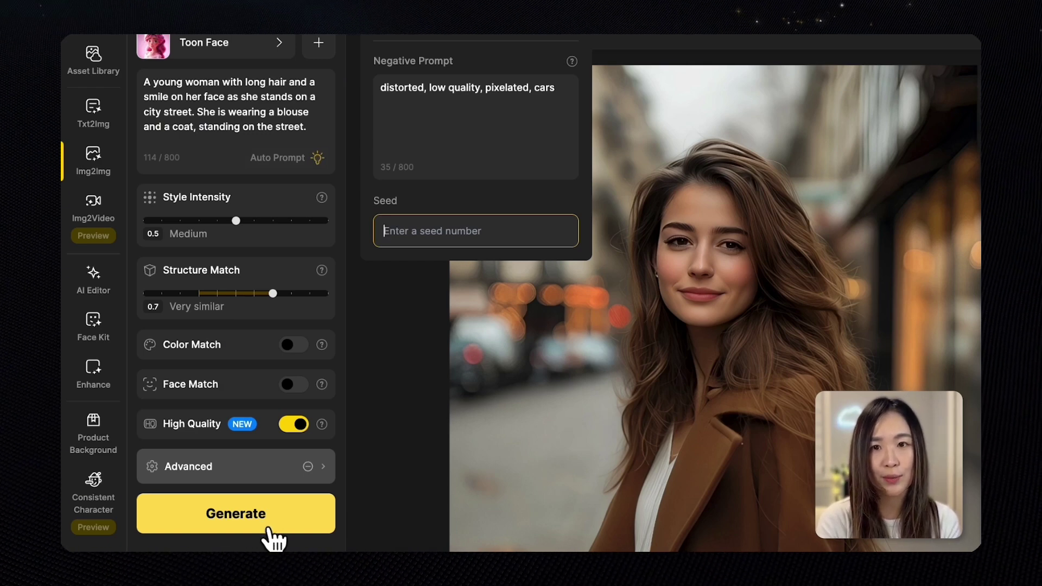
left_click(344, 271)
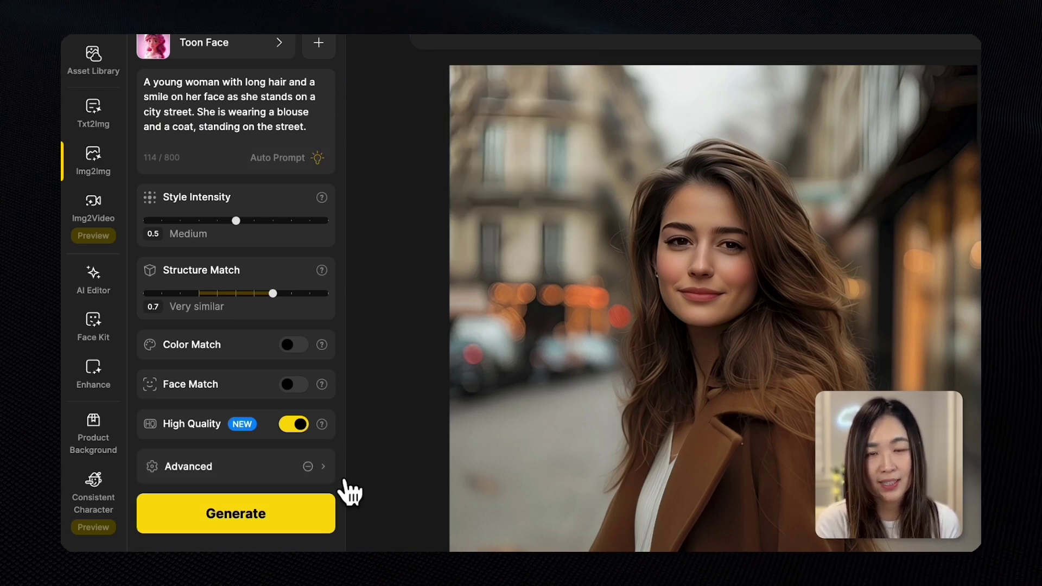
left_click(252, 516)
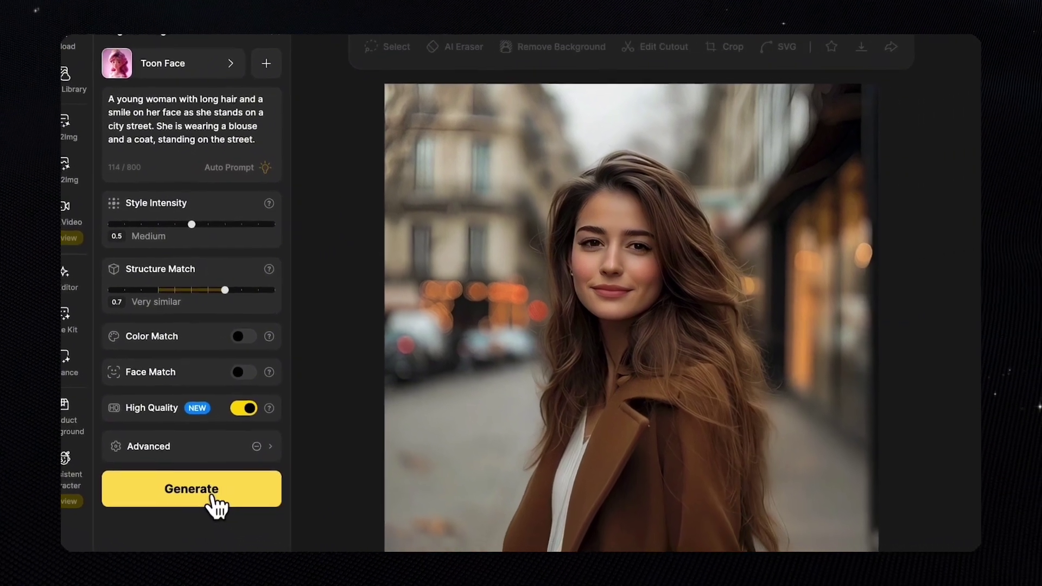
Step: Show the results and compare a Toon Face cartoon against the original photo
left_click(213, 496)
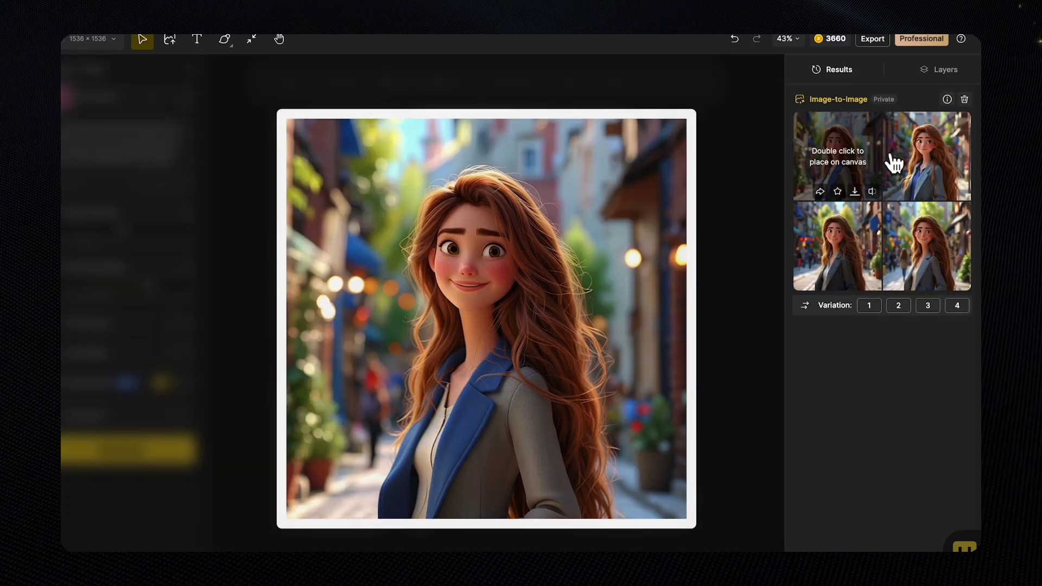
mouse_move(929, 160)
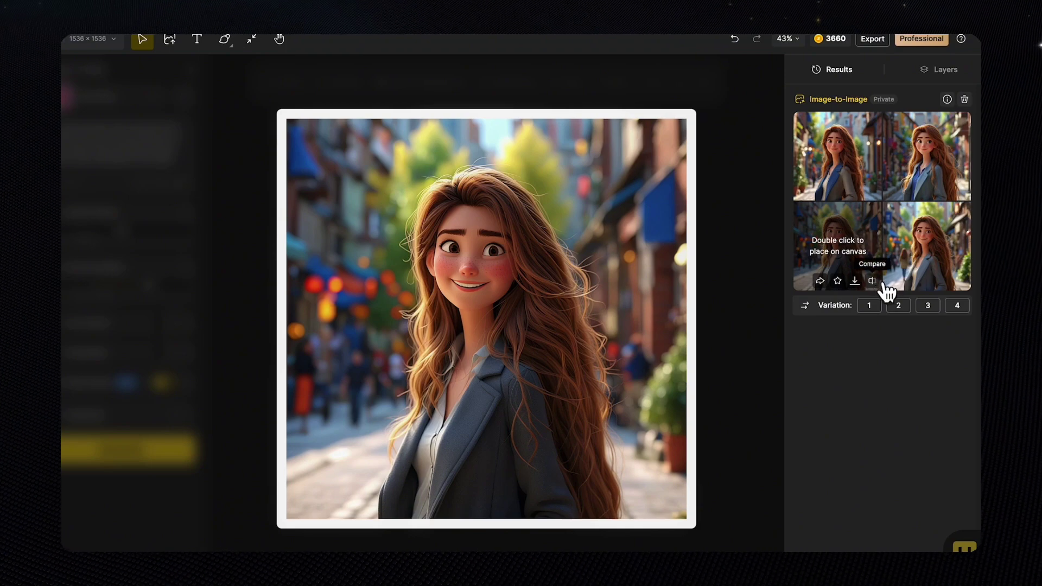
left_click(882, 289)
left_click(883, 288)
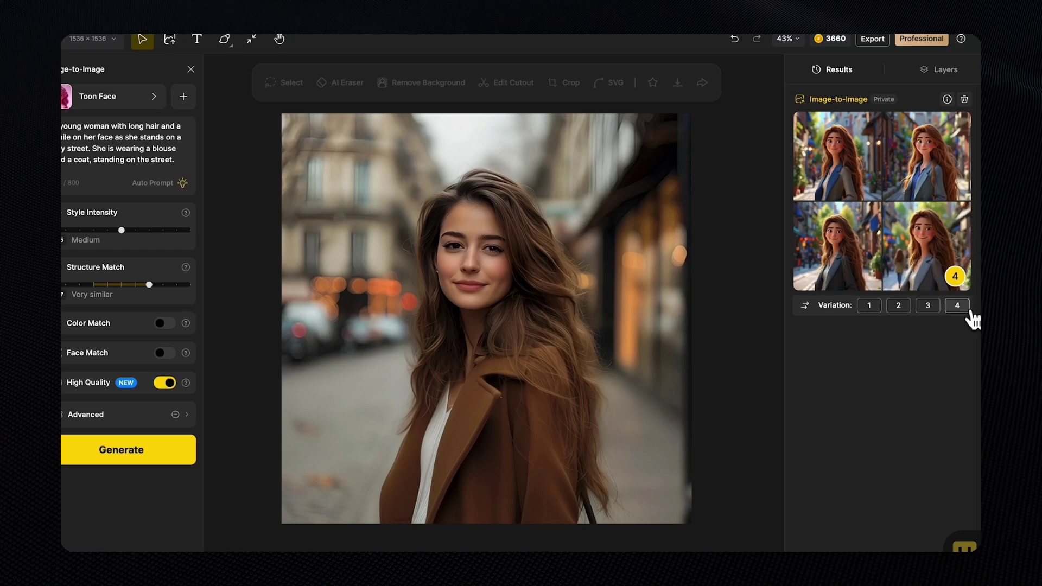
Step: Generate variations of the third cartoon and compare three results against the original photo
left_click(933, 306)
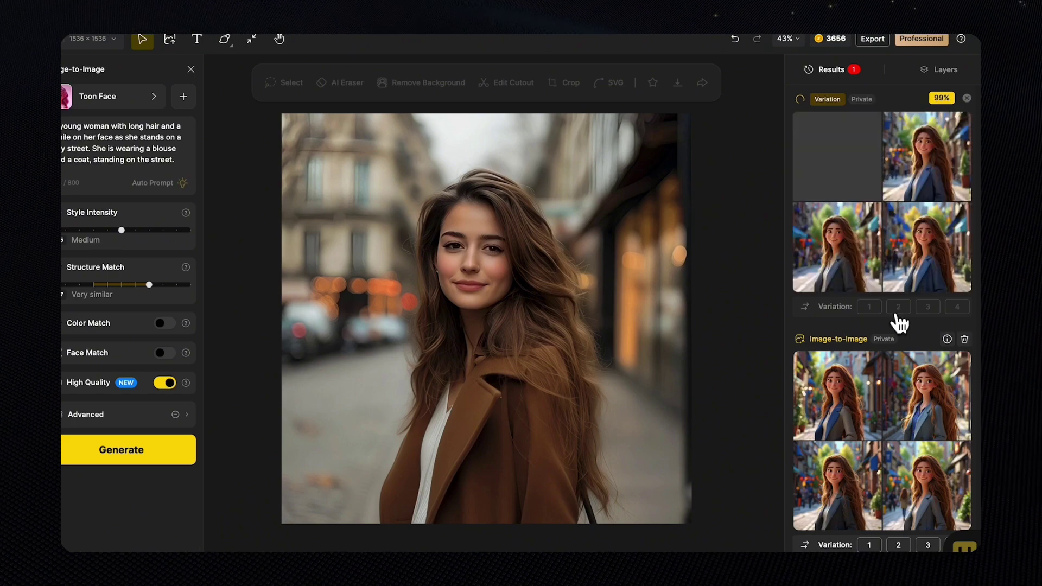
mouse_move(864, 379)
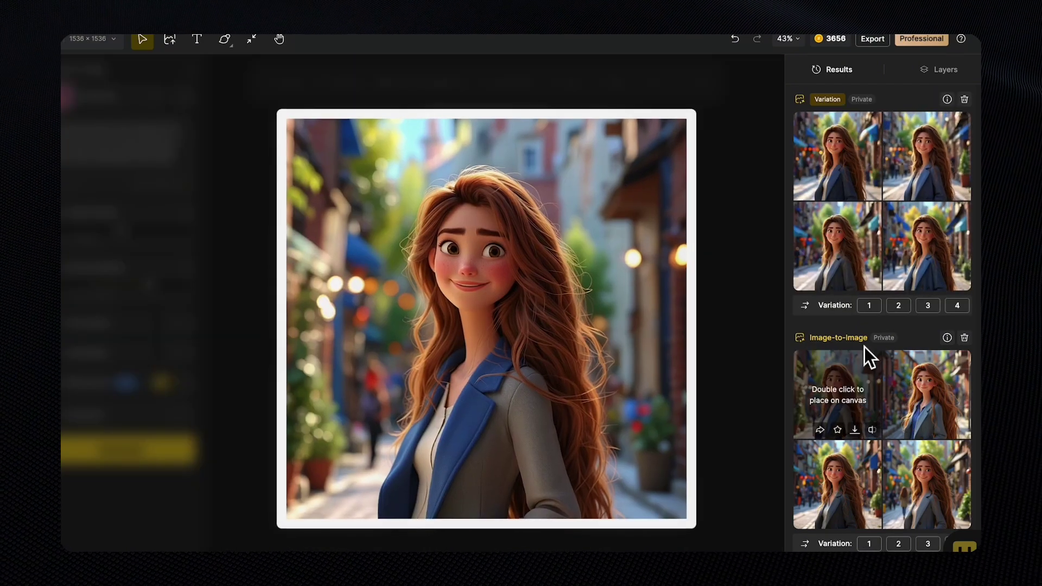
left_click(873, 431)
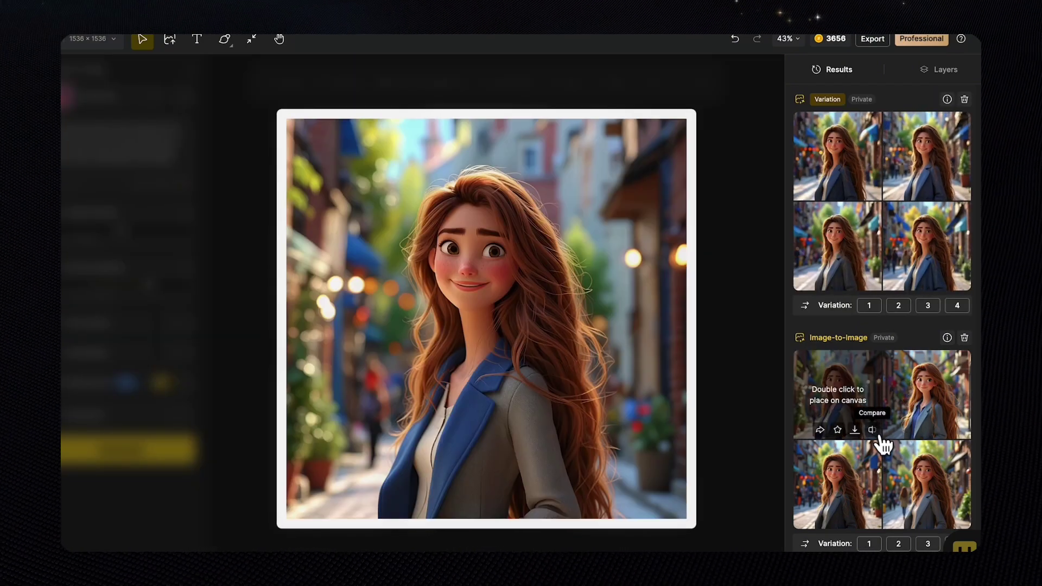
left_click(961, 431)
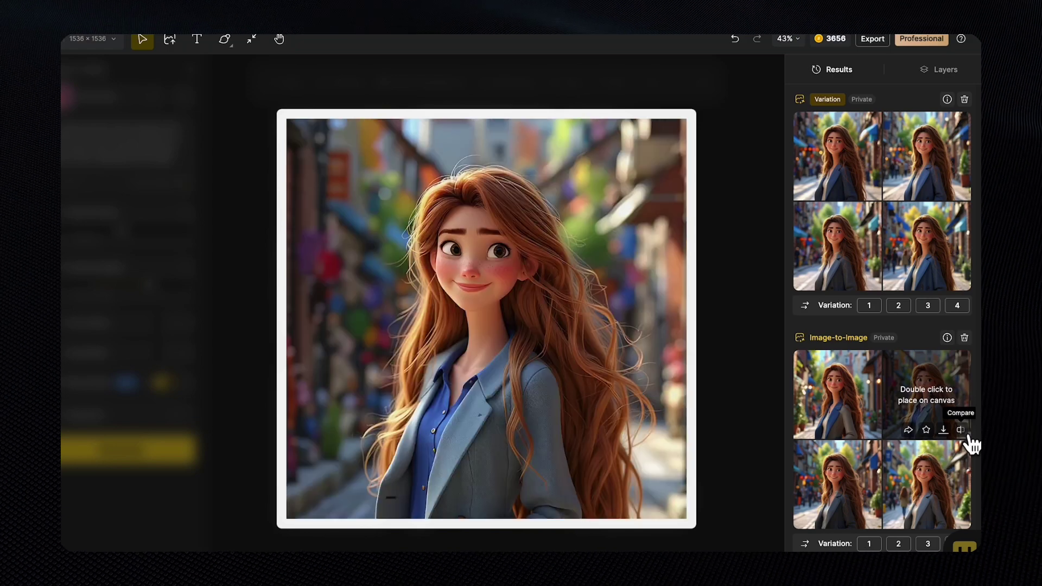
mouse_move(798, 516)
left_click(873, 520)
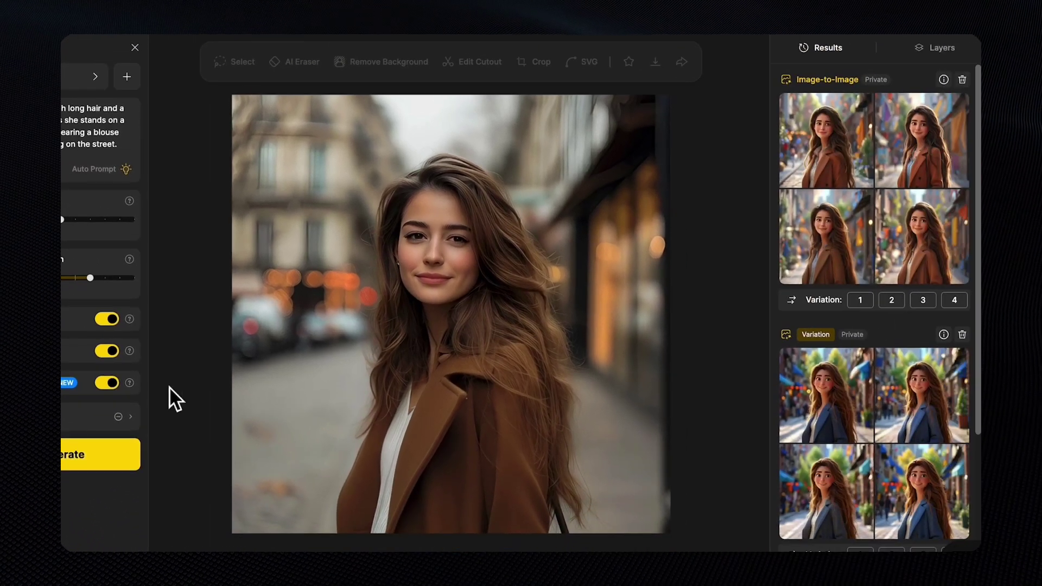
left_click(826, 157)
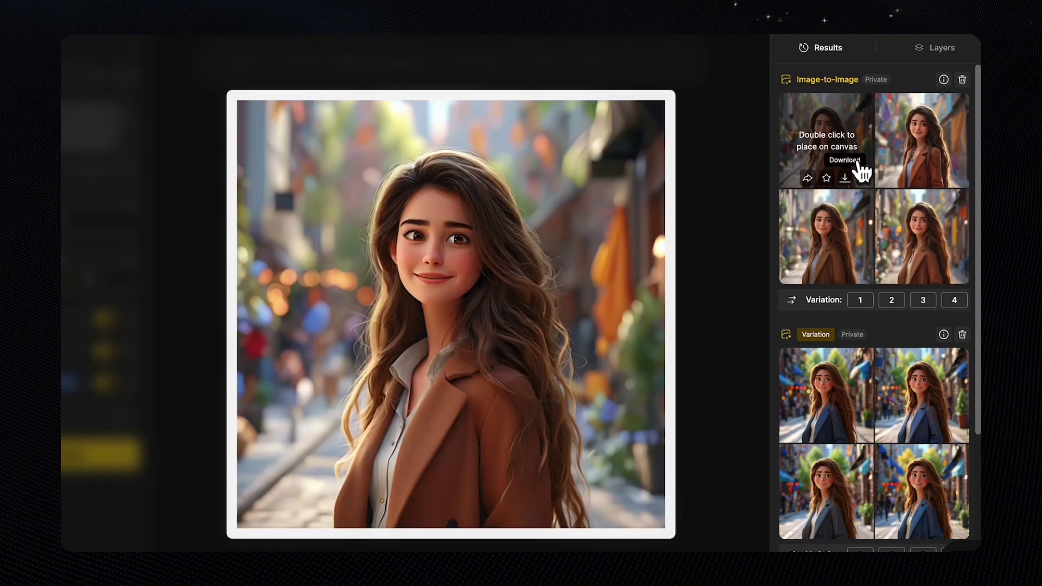
left_click(864, 178)
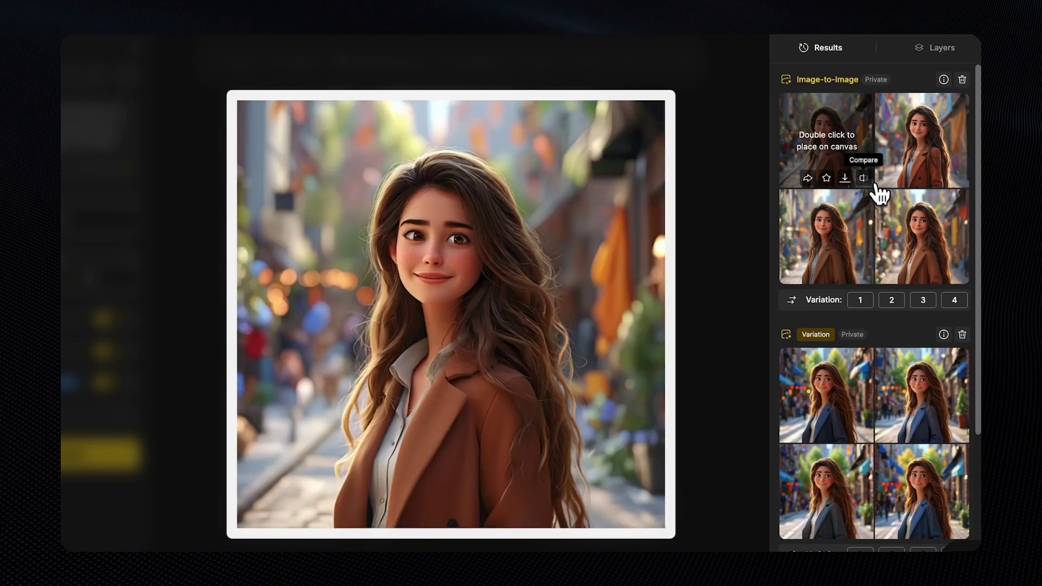
left_click(875, 184)
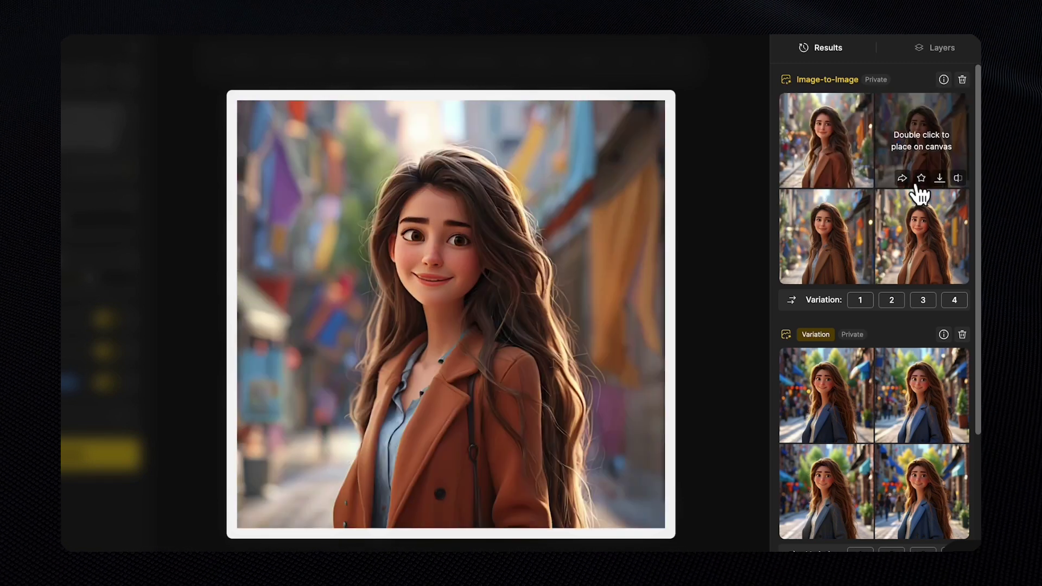
left_click(963, 190)
left_click(966, 288)
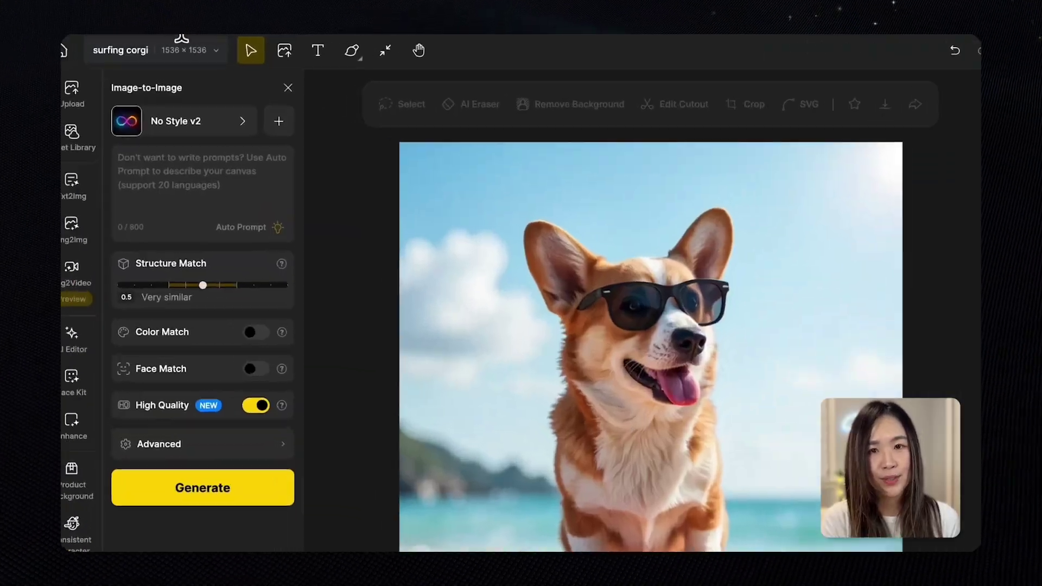
Step: Create a Quick Style from in the park.png and generate the corgi image with it
left_click(190, 122)
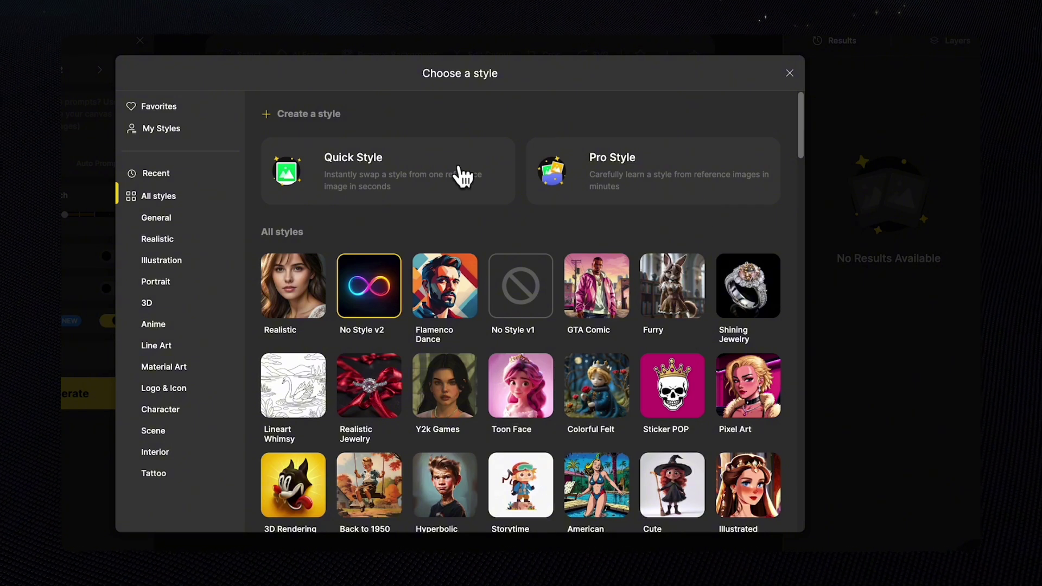
left_click(445, 198)
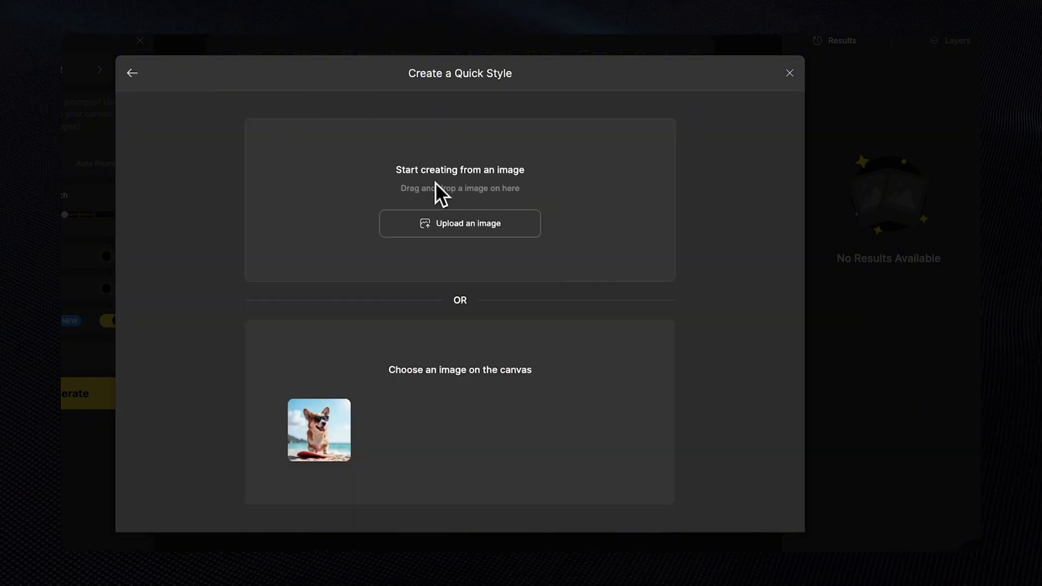
left_click(487, 234)
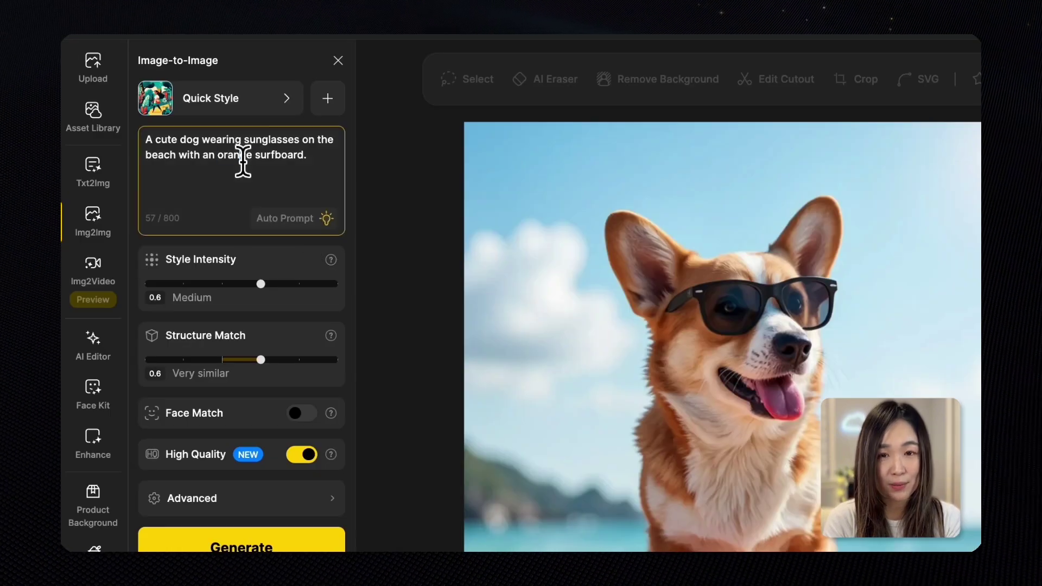
double_click(243, 155)
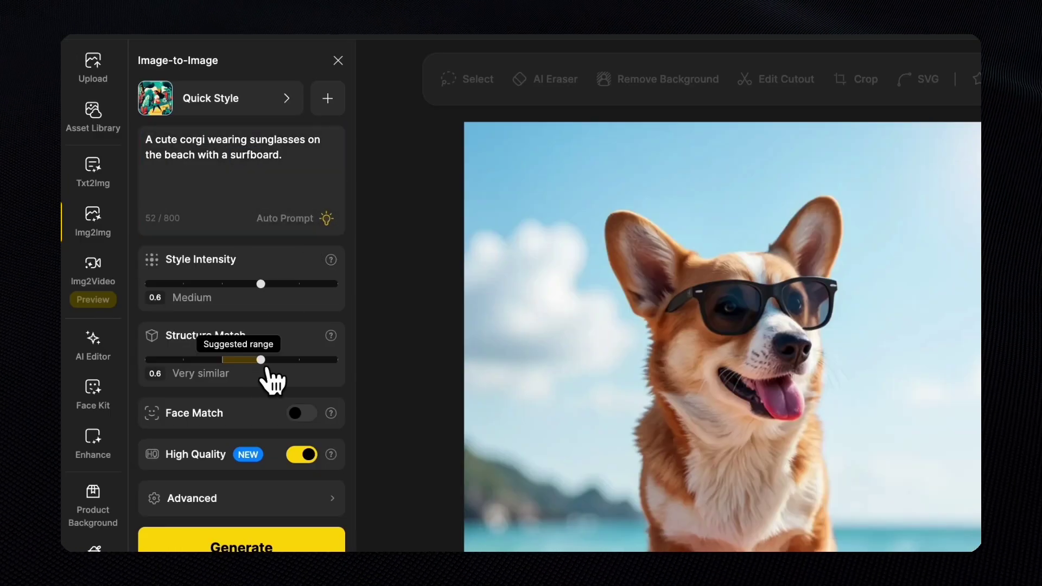
left_click(244, 545)
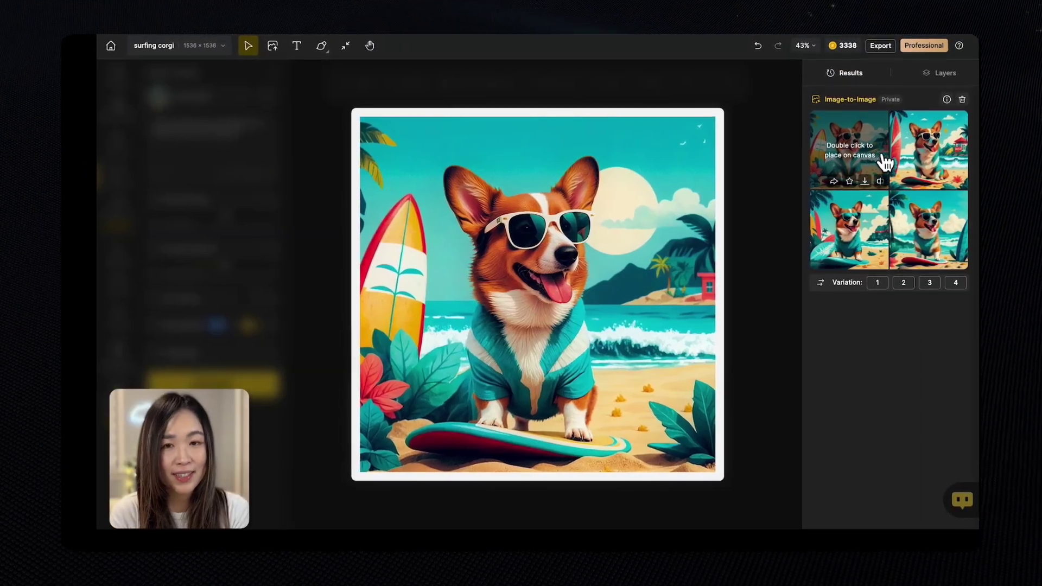
Step: Preview each of the four corgi variations on the canvas
left_click(921, 166)
double_click(918, 225)
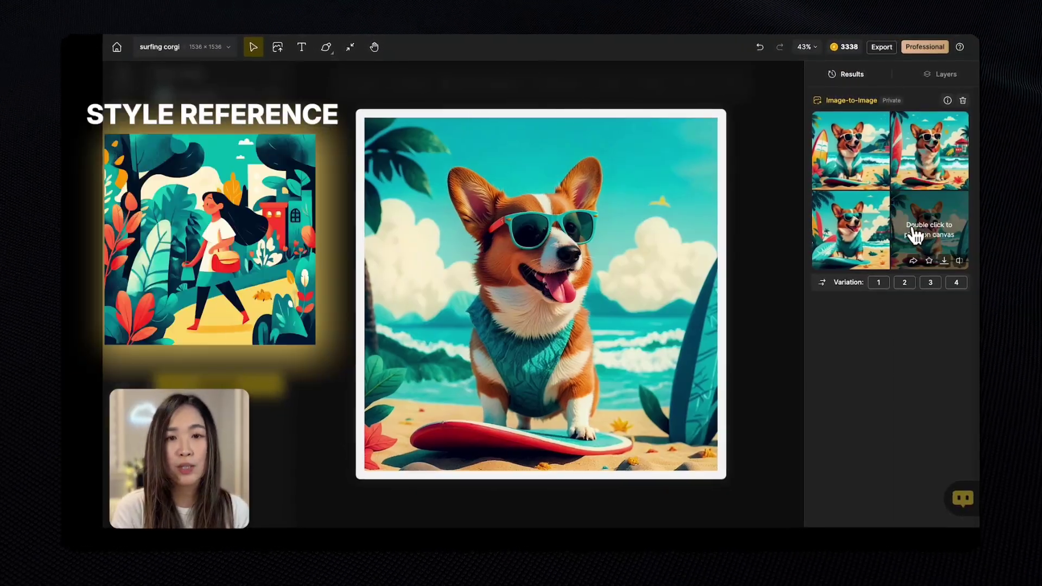
double_click(871, 233)
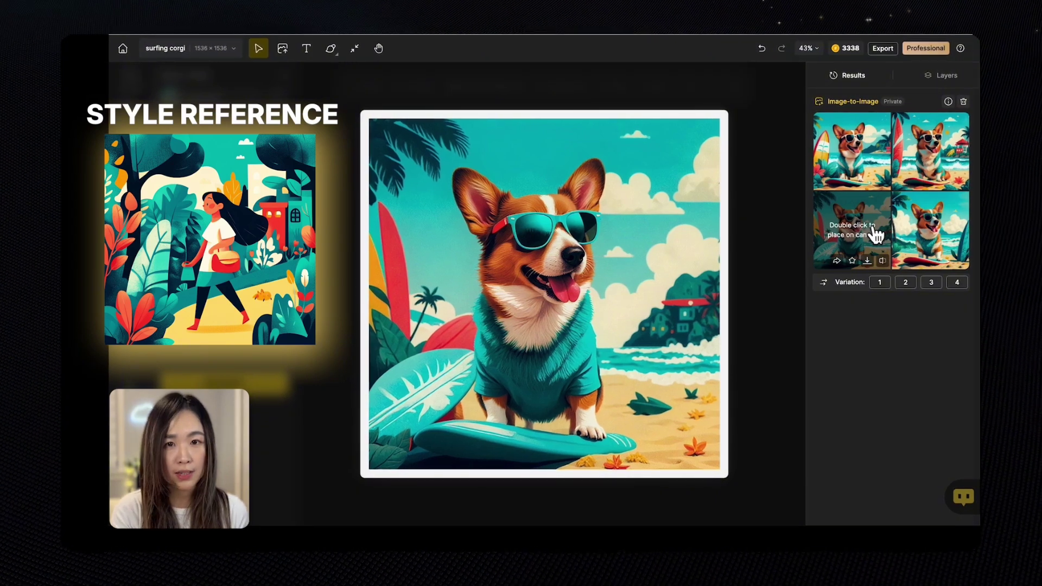
double_click(878, 173)
double_click(937, 165)
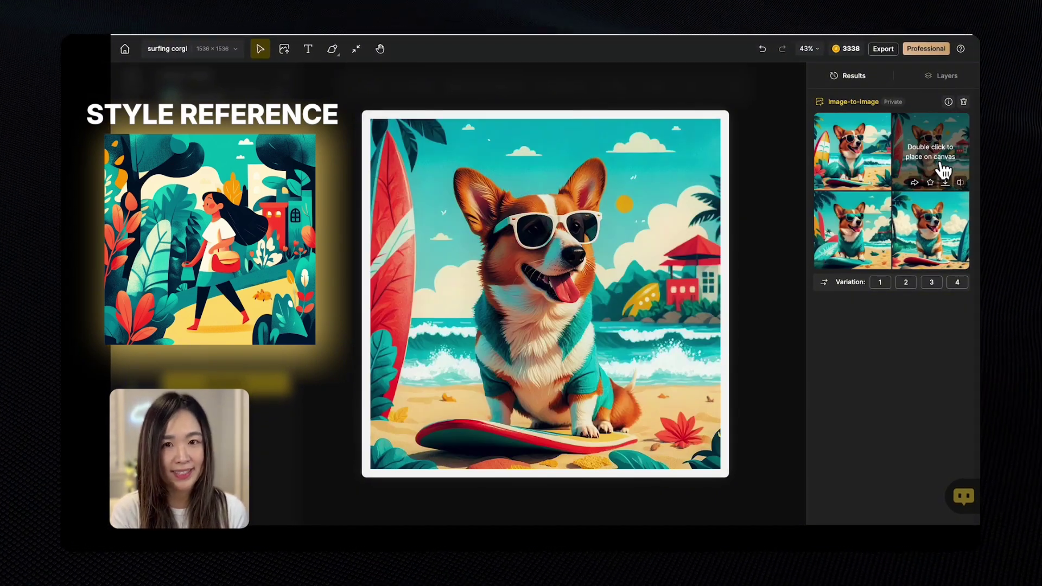
double_click(940, 239)
double_click(891, 238)
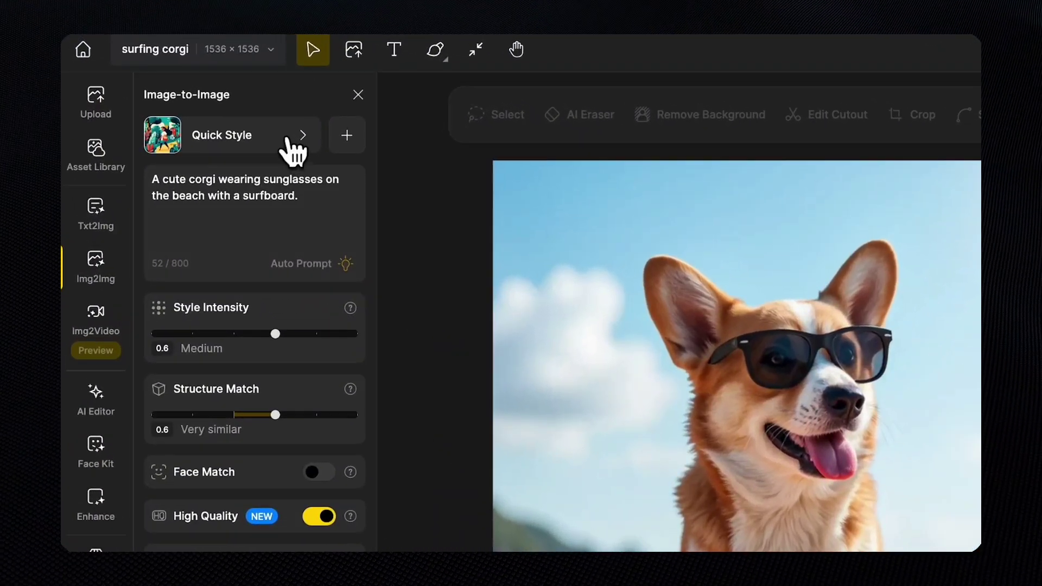
Step: Start a new Pro Style from My Styles and read through the Training Guide
left_click(287, 142)
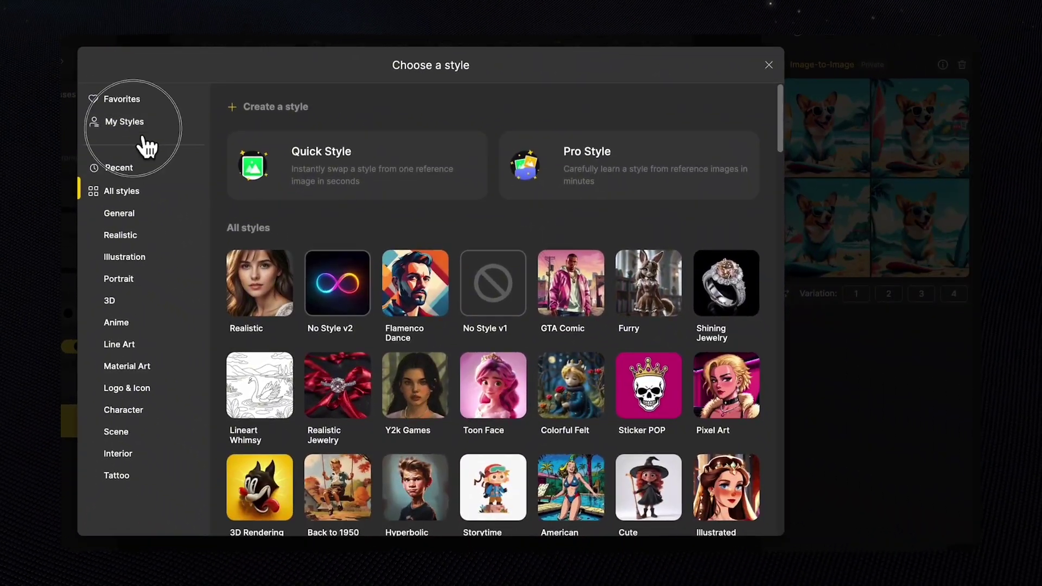
left_click(159, 136)
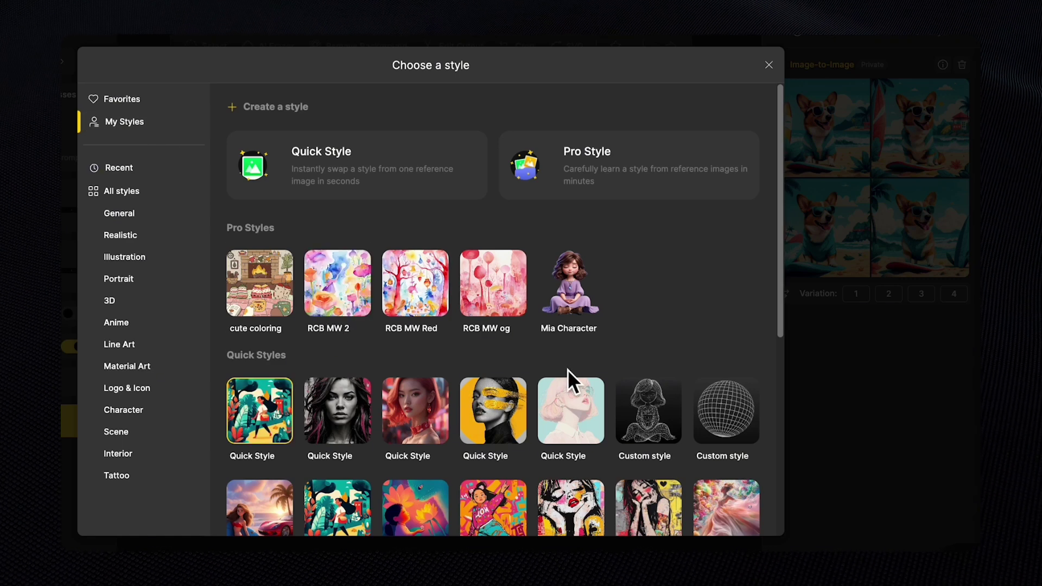
left_click(631, 185)
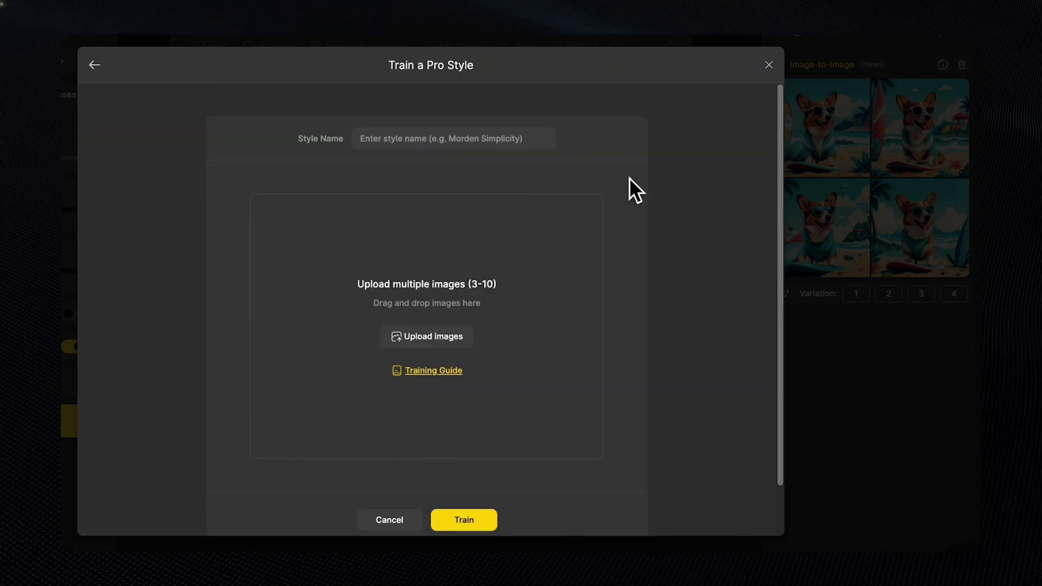
left_click(445, 373)
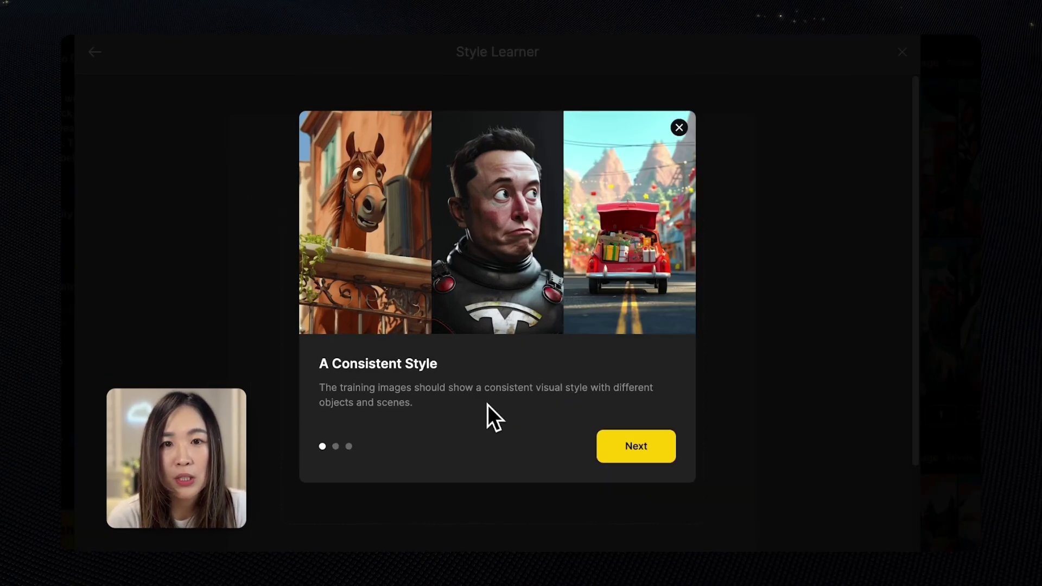
left_click(634, 450)
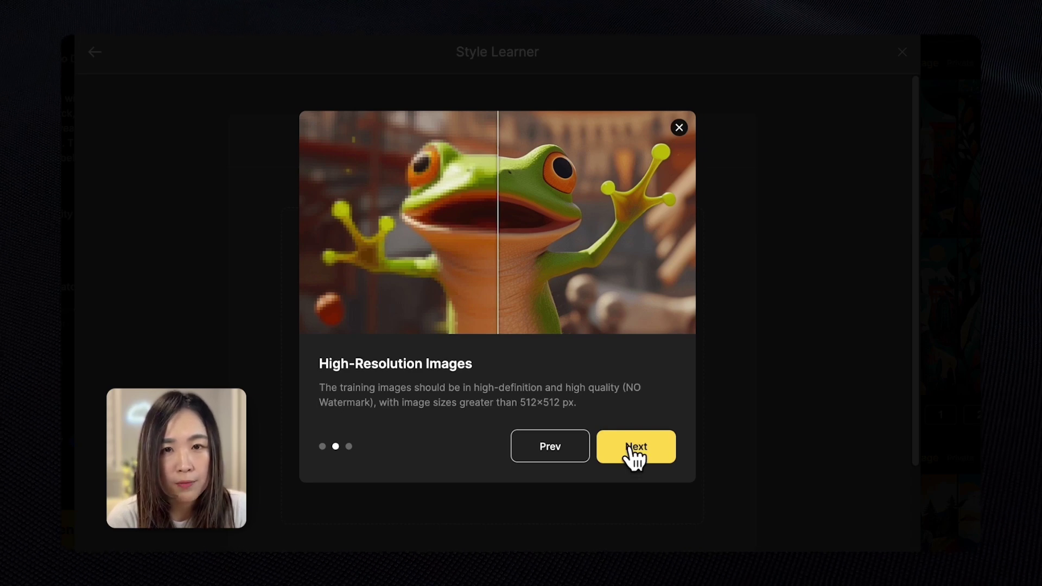
left_click(632, 451)
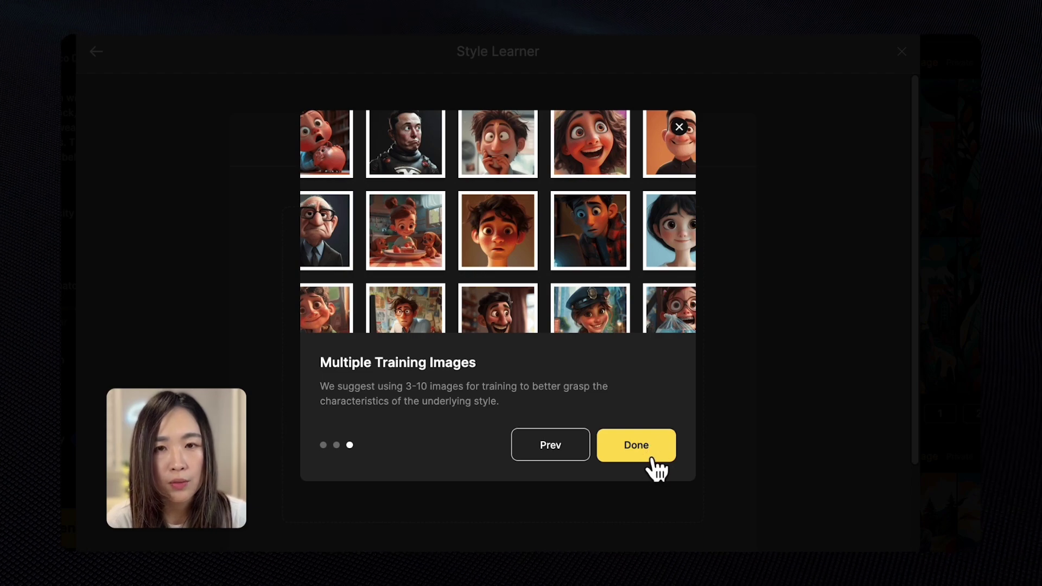
left_click(636, 450)
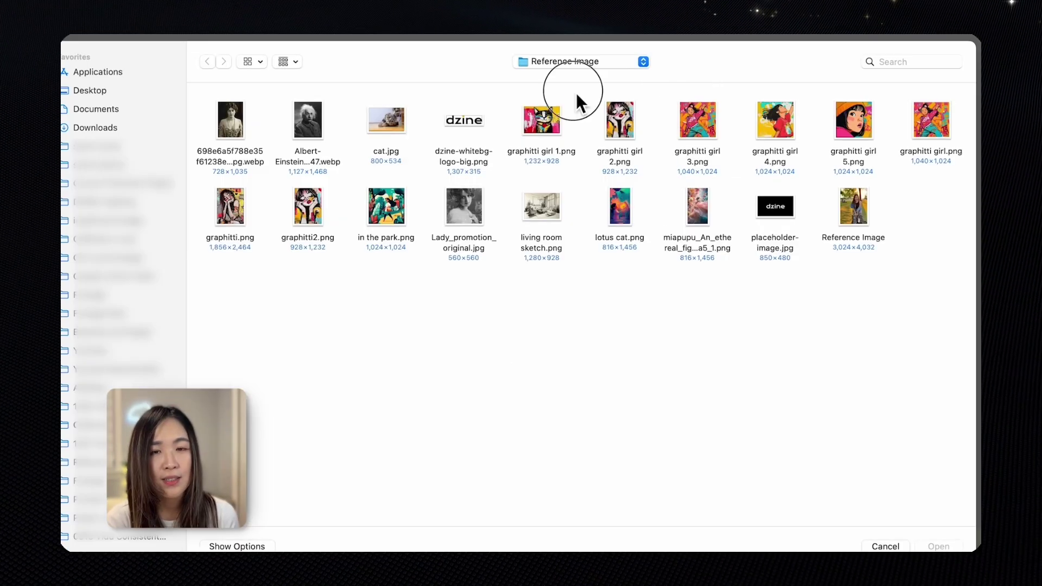
Step: Upload five graffiti training images and start training the graphitti girl style
left_click(541, 120)
left_click(852, 119, "shift")
left_click(938, 546)
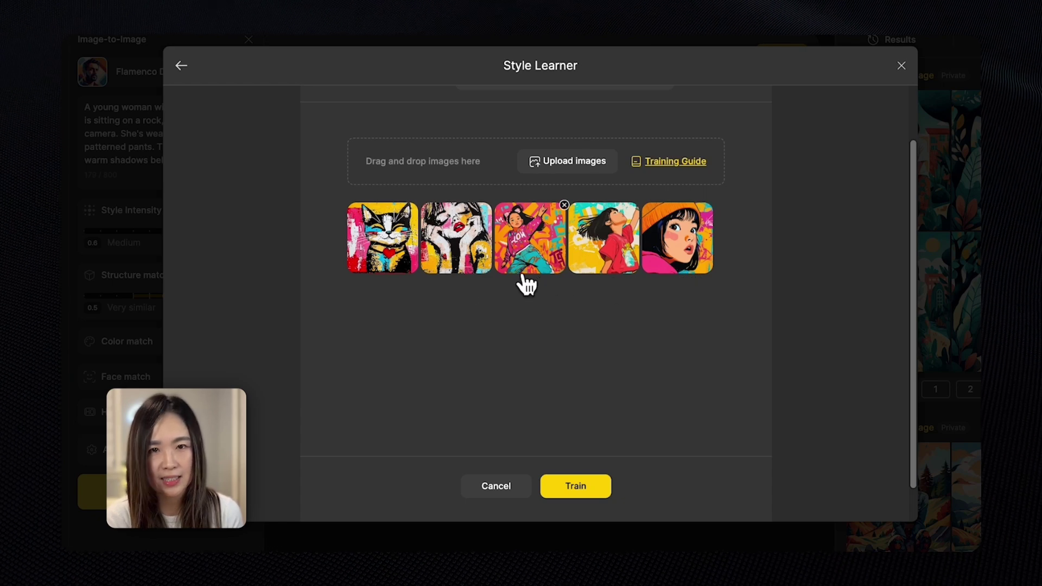
scroll(401, 315, "up", 2)
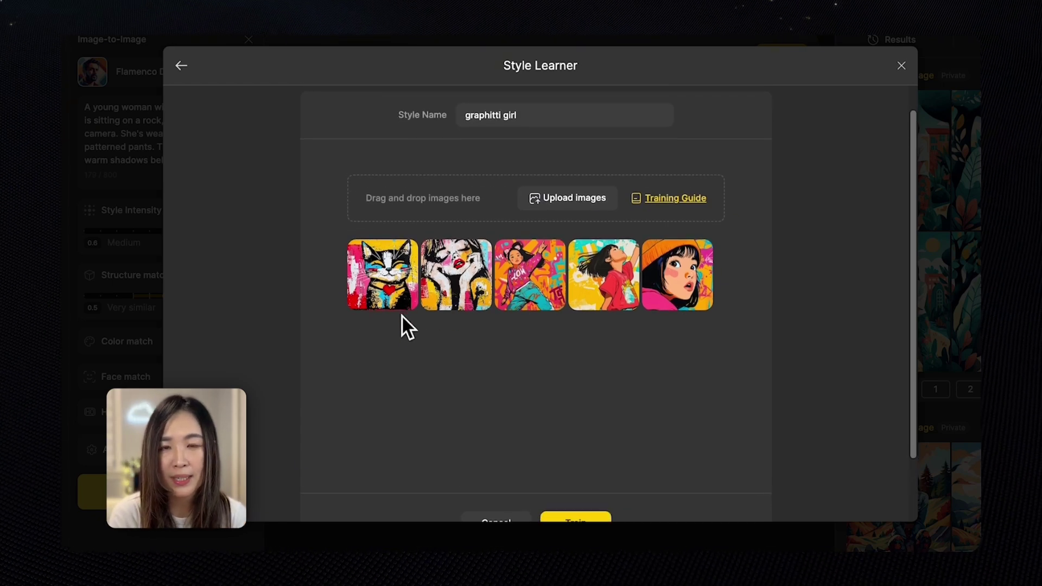
scroll(401, 316, "down", 1)
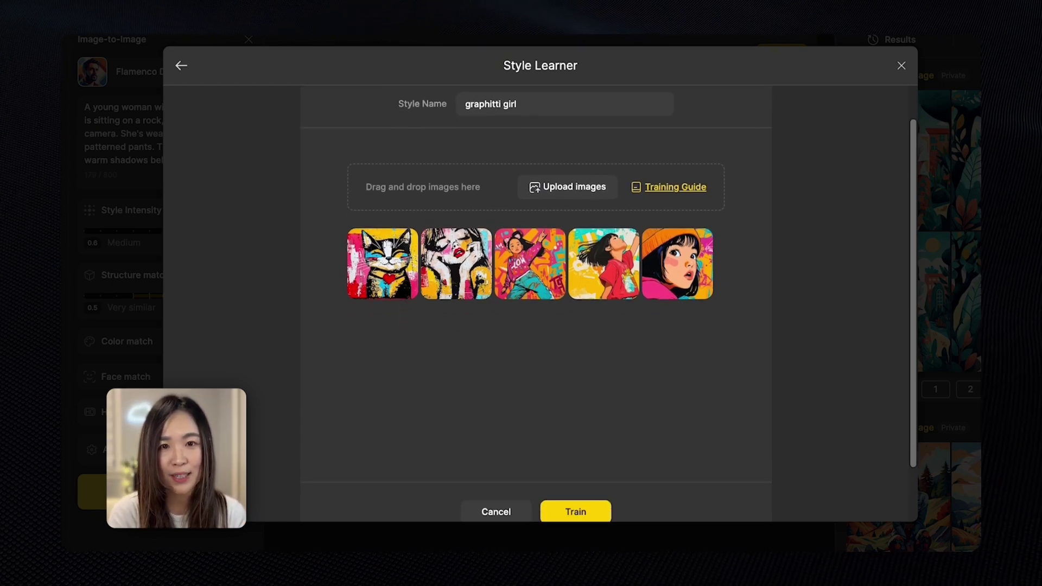
left_click(575, 512)
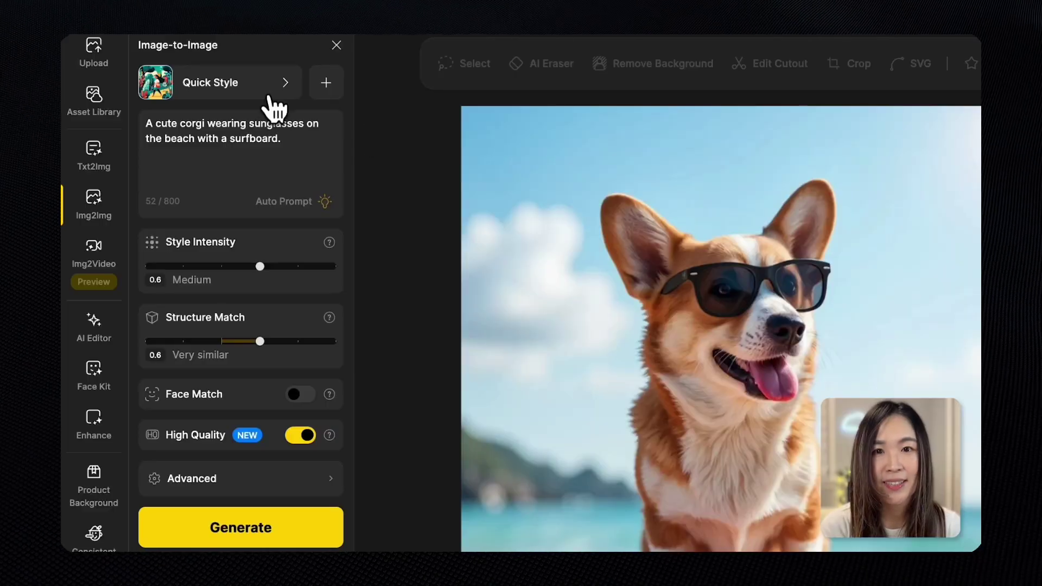
Step: Apply the trained Graffiti girl style from My Styles and generate the corgi in that style
left_click(278, 86)
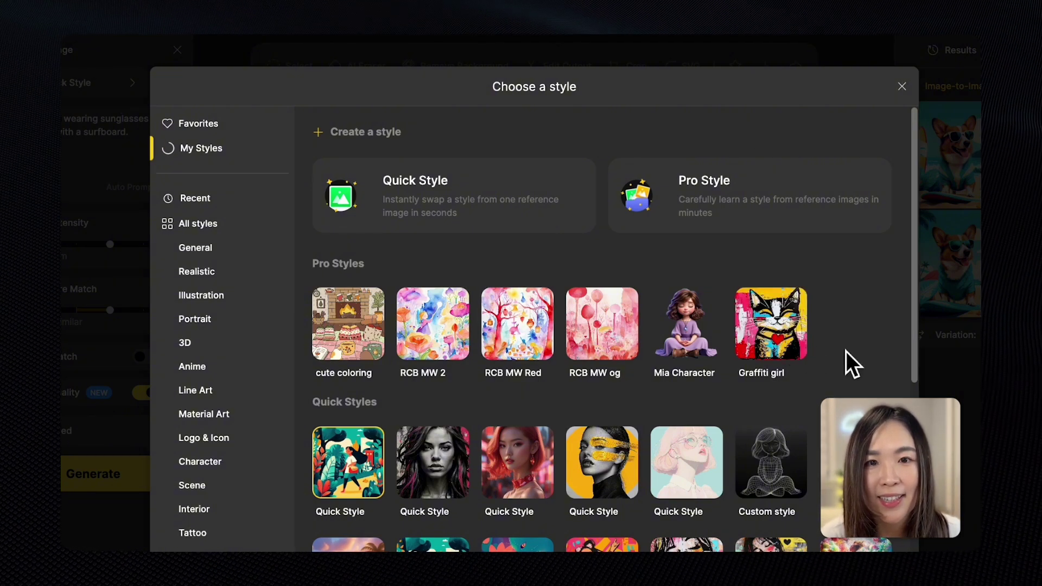
left_click(788, 343)
scroll(242, 521, "down", 2)
left_click(238, 486)
left_click(235, 485)
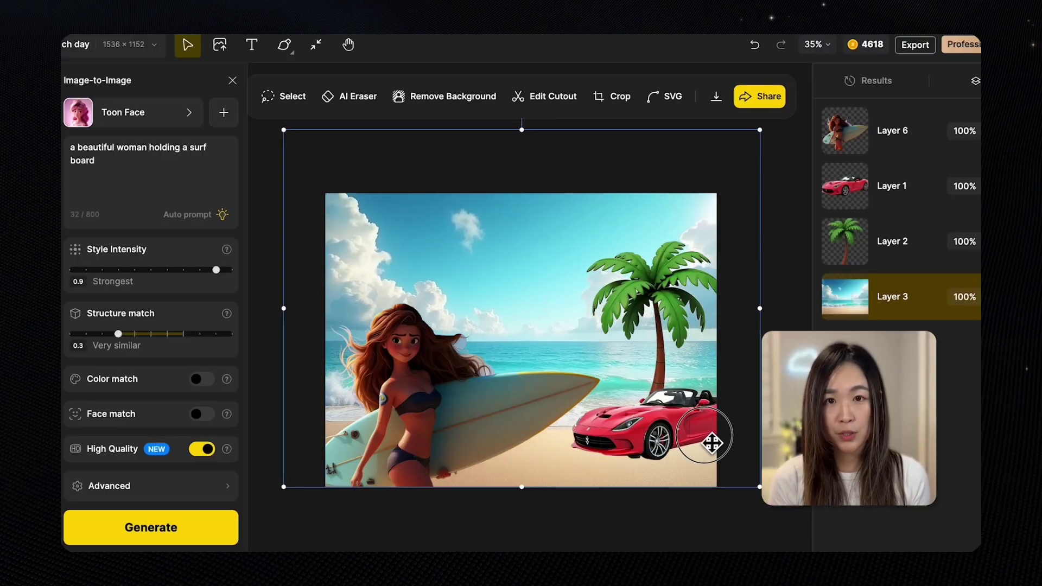
Step: Flip the surfer horizontally, shift her toward the left of the beach, and confirm the edit
left_click(712, 444)
right_click(524, 339)
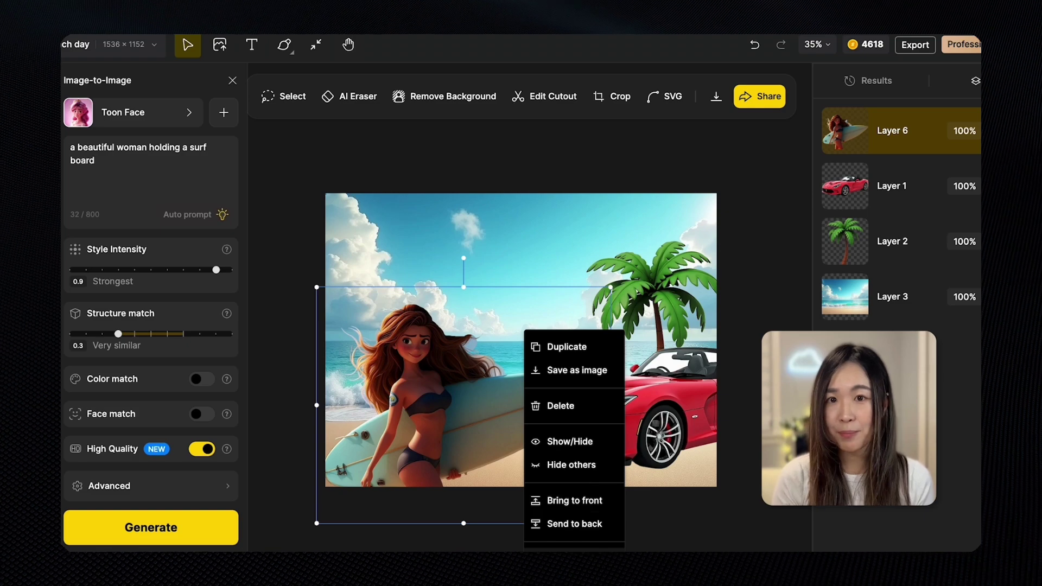
key("shift+h")
left_click_drag(491, 434, 420, 418)
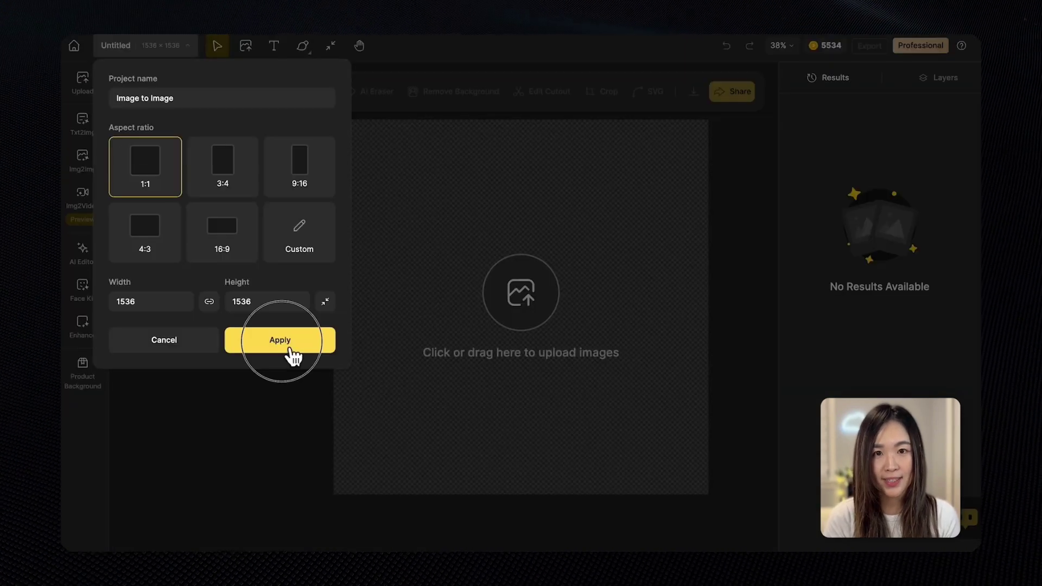
left_click(283, 344)
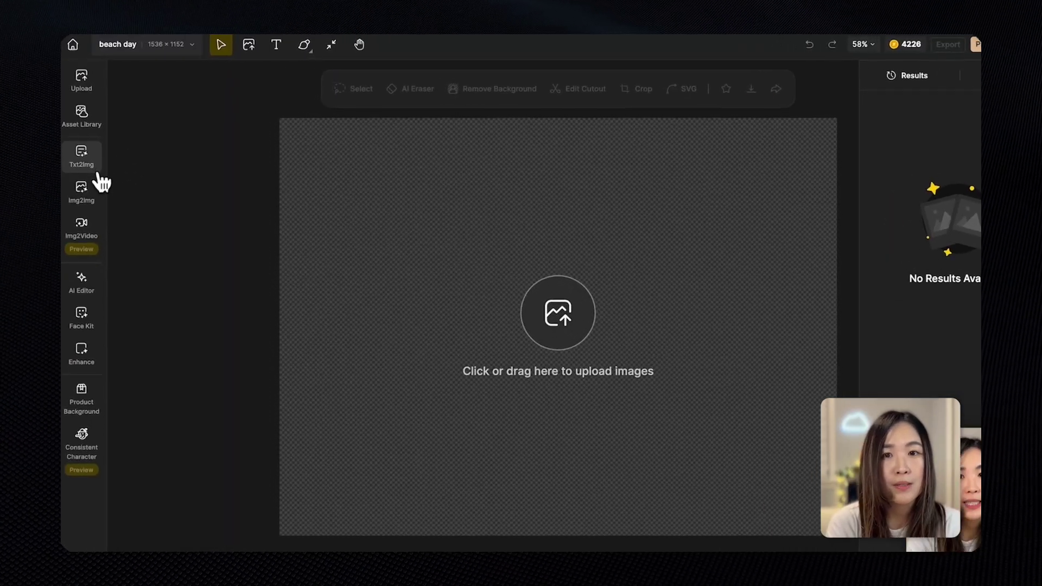
mouse_move(109, 204)
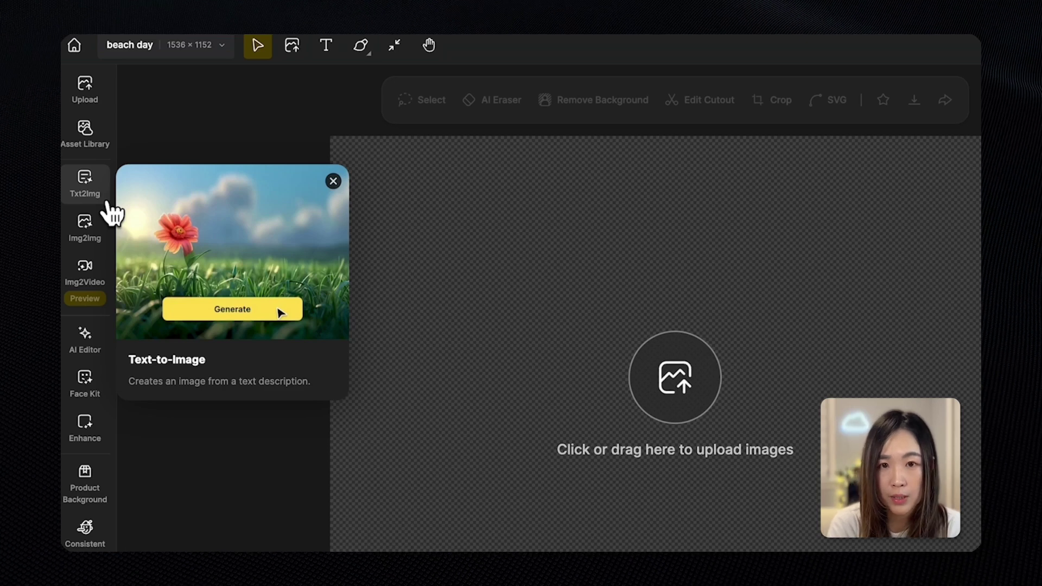
Step: Generate a sandy beach, a palm tree and a red convertible sports car with Txt2Img
left_click(108, 203)
left_click(244, 386)
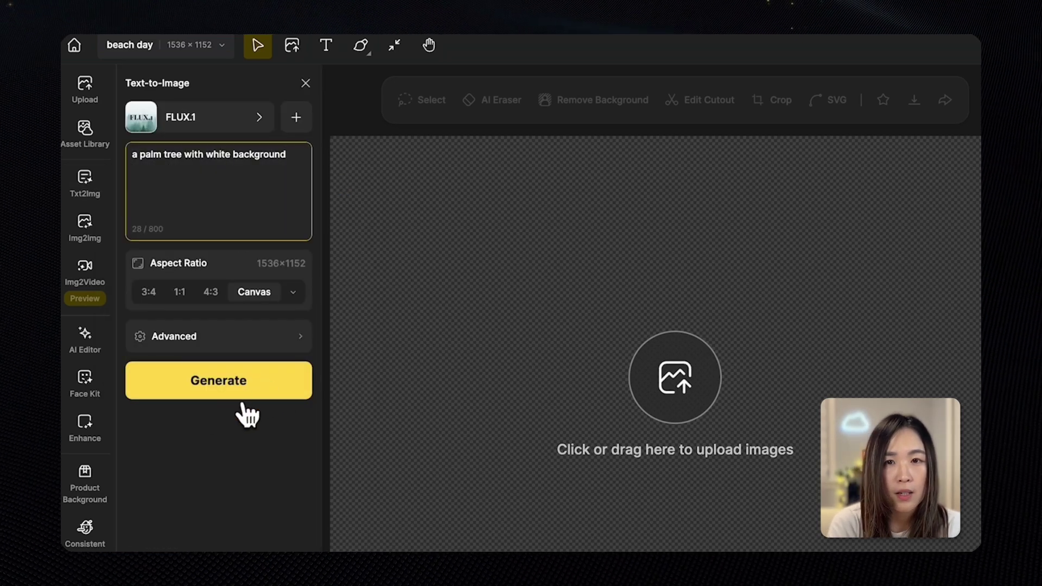
left_click(235, 389)
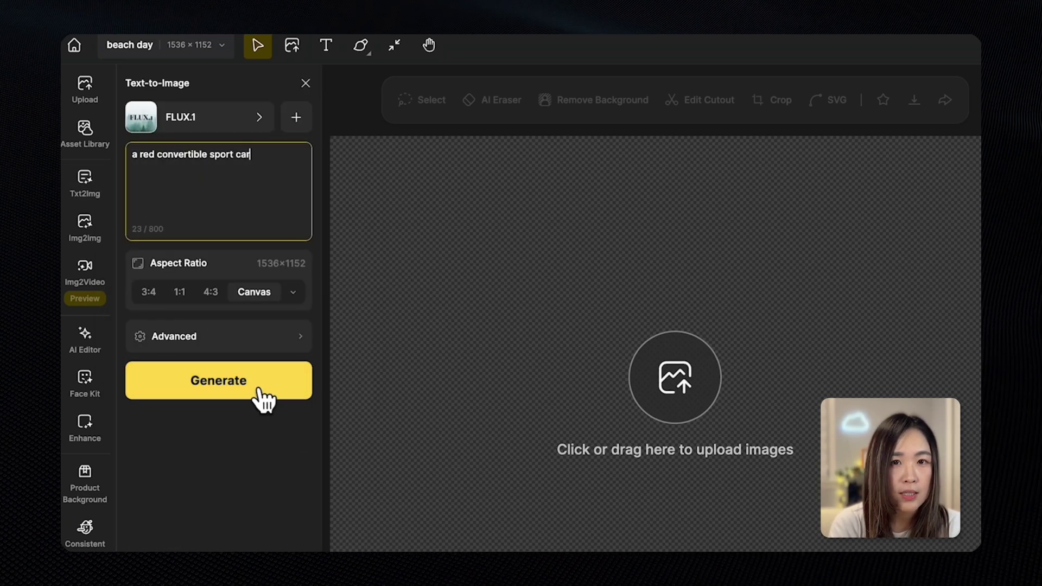
left_click(261, 395)
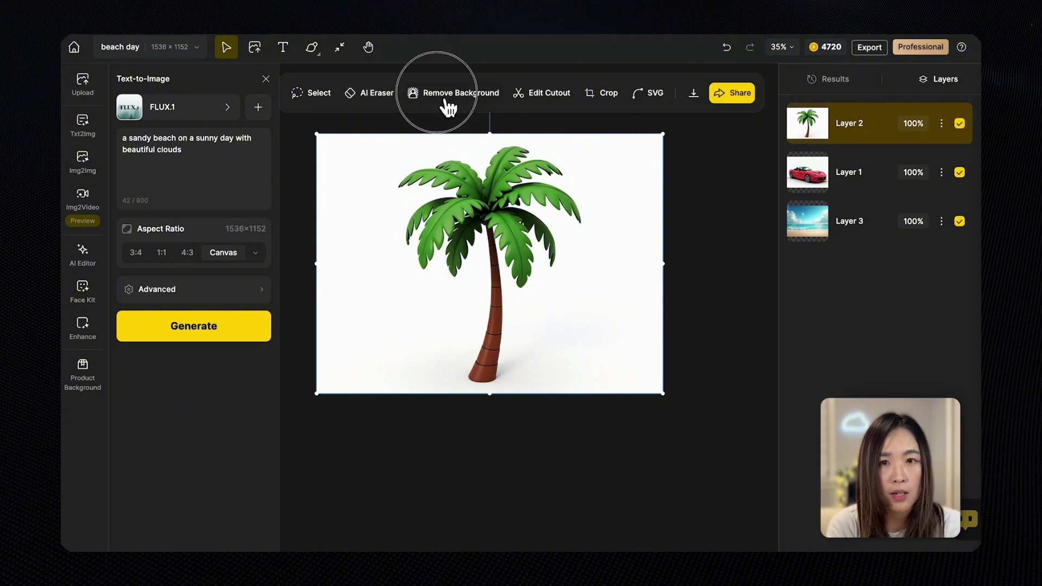
Step: Remove the backgrounds from the palm tree and red car, and move the palm layer below the car
left_click(430, 93)
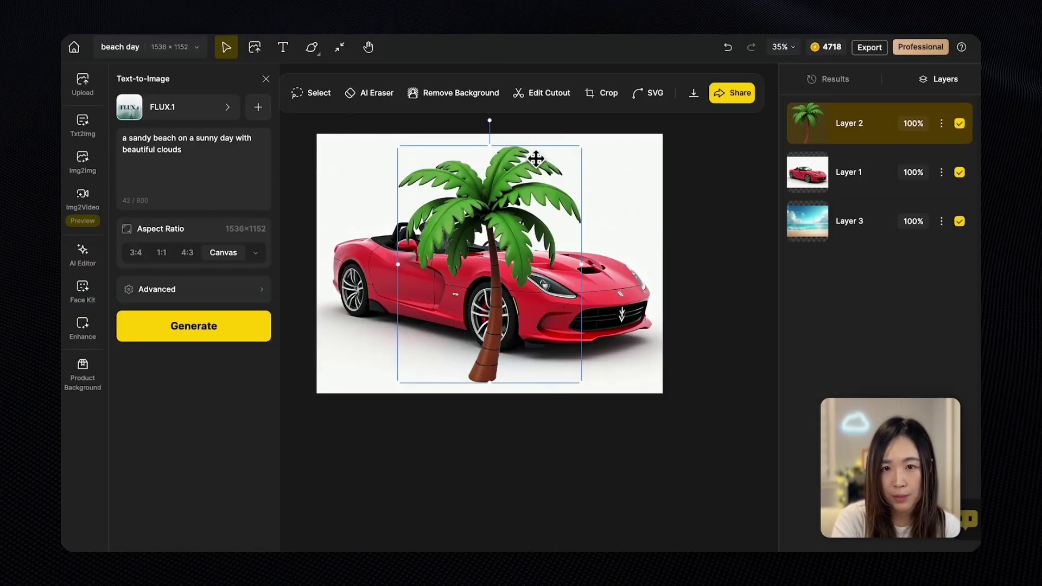
left_click(878, 175)
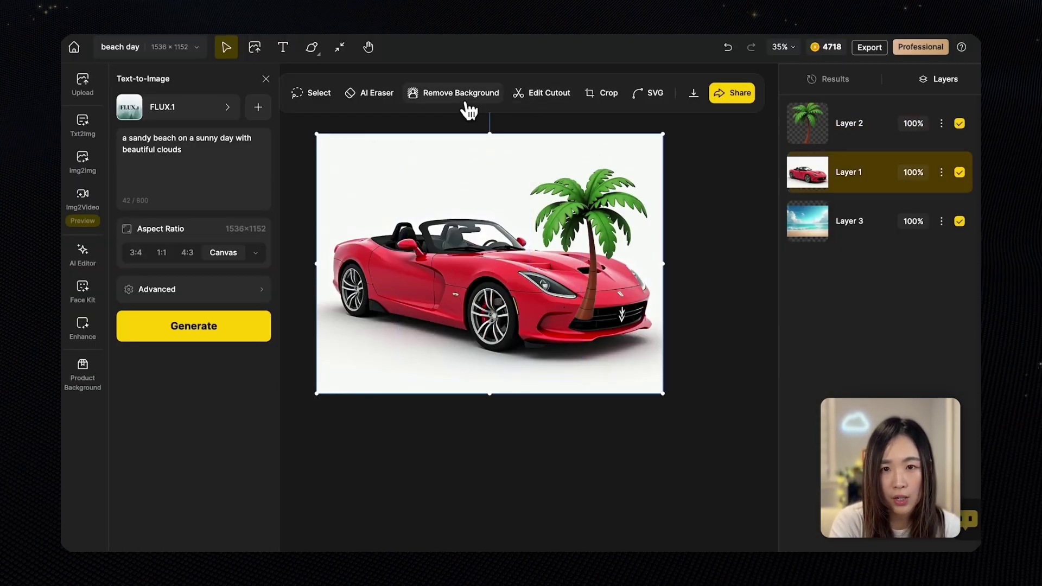
left_click(457, 94)
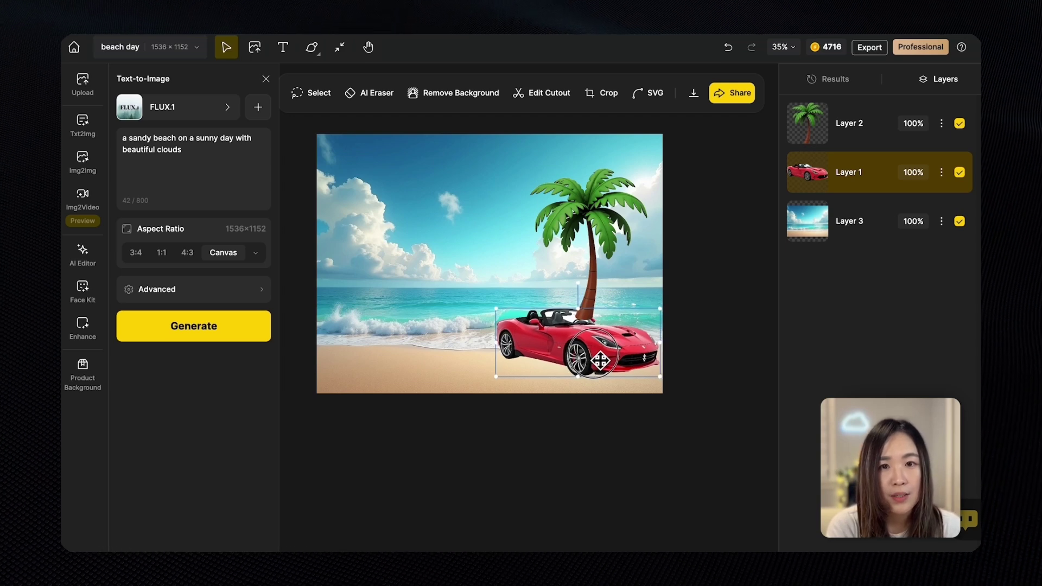
left_click_drag(868, 128, 857, 193)
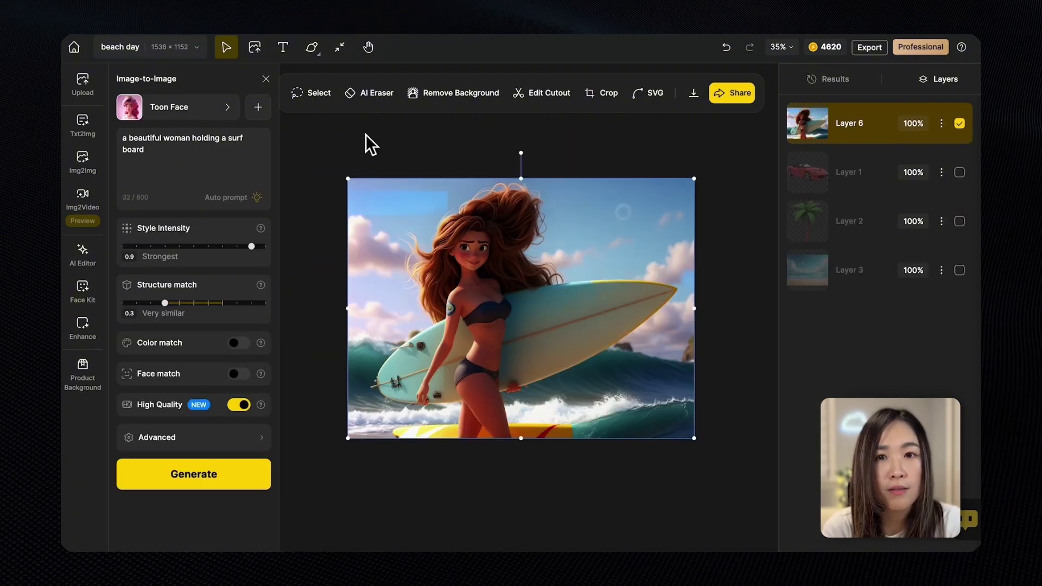
Step: Remove the surfer's background and clean up the cutout around her hair with Erase and Restore
left_click(476, 105)
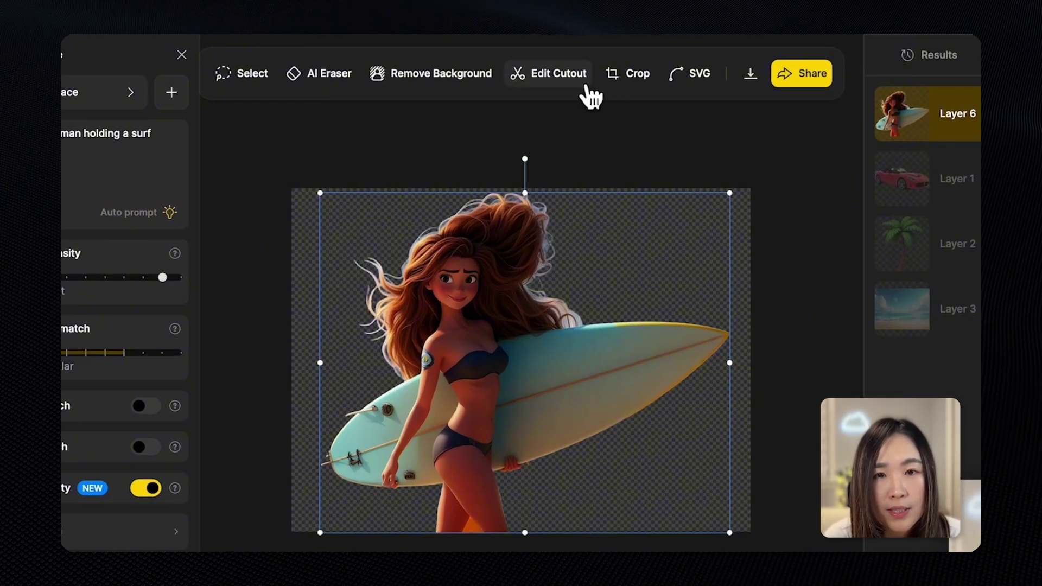
left_click(586, 86)
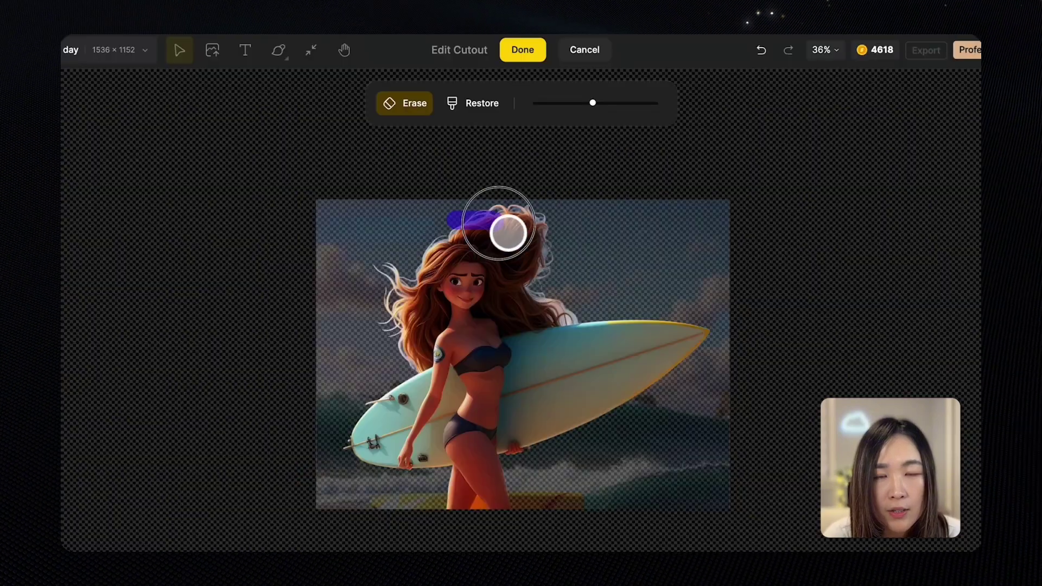
mouse_move(507, 228)
left_mouse_down()
mouse_move(447, 229)
mouse_move(486, 234)
mouse_move(541, 268)
mouse_move(491, 254)
mouse_move(502, 263)
mouse_move(480, 240)
mouse_move(455, 236)
mouse_move(441, 274)
mouse_move(468, 257)
mouse_move(525, 294)
mouse_move(473, 257)
left_mouse_up()
left_click(472, 103)
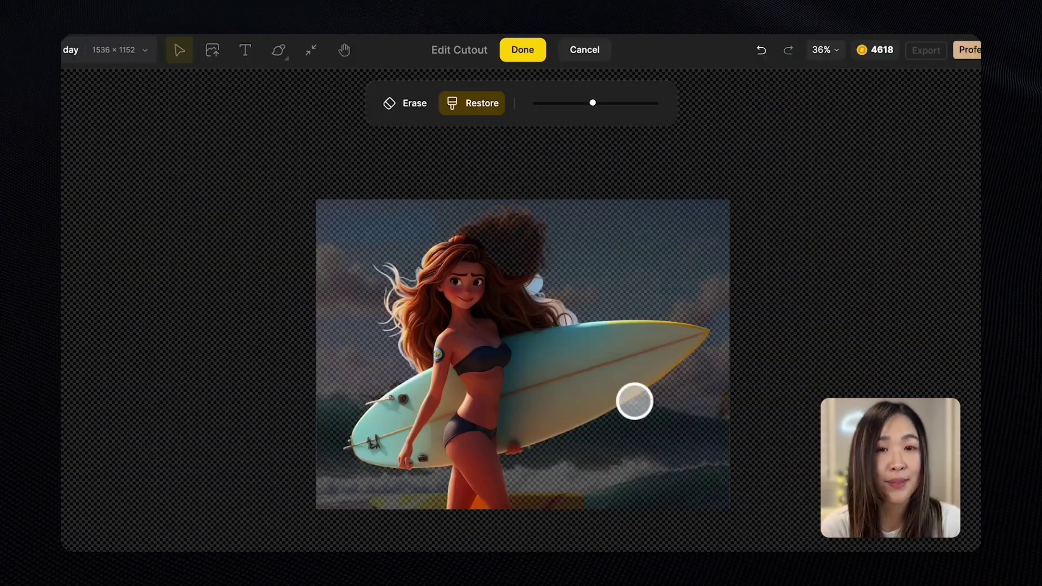
left_click(534, 56)
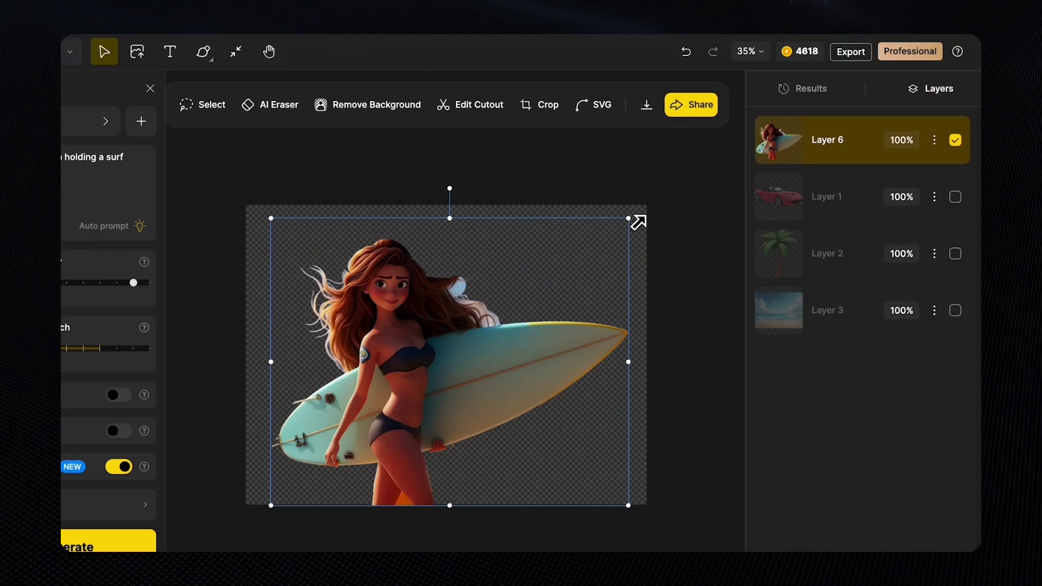
Step: Shrink the surfer, unhide the car, palm tree and beach layers, and place her lower left
left_click_drag(628, 218, 523, 302)
left_click(955, 197)
left_click(955, 253)
left_click(955, 311)
mouse_move(444, 411)
left_mouse_down()
mouse_move(432, 441)
mouse_move(441, 391)
mouse_move(439, 399)
left_mouse_up()
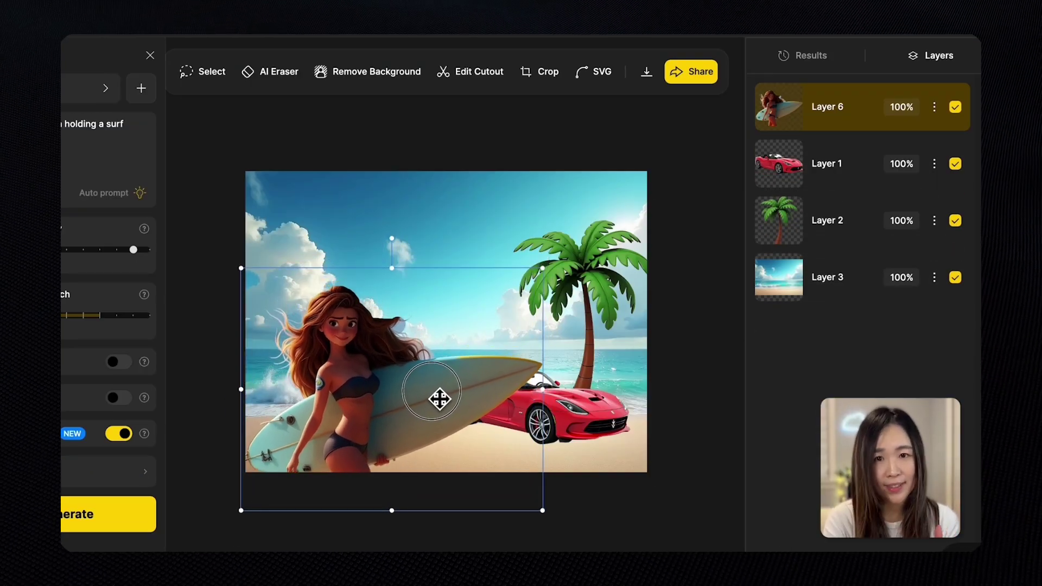
Step: Raise the car and flip it to face left, nudge the surfer, and tilt the palm counterclockwise
left_click(597, 418)
left_click_drag(597, 419, 535, 316)
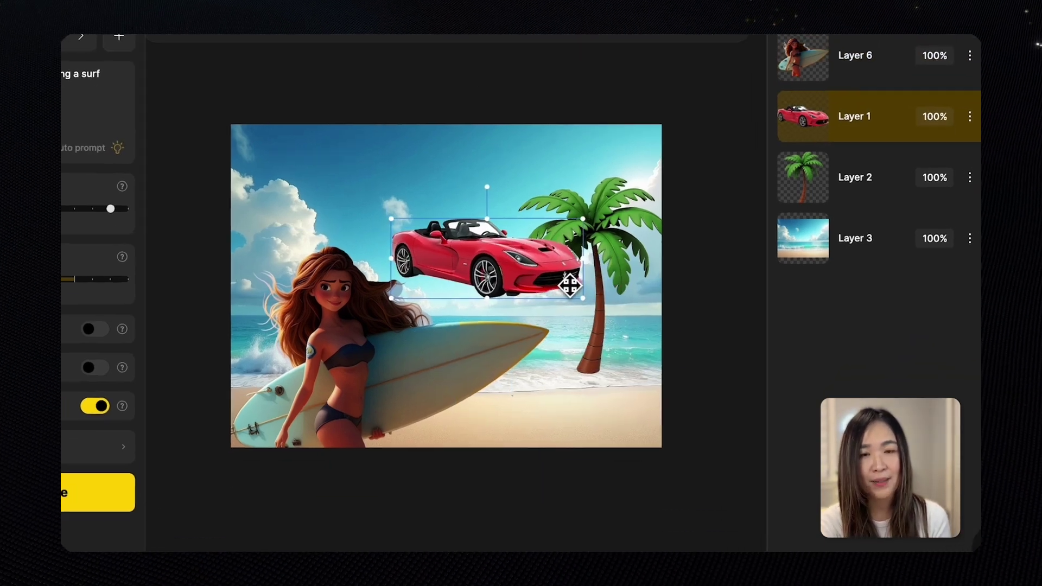
right_click(562, 318)
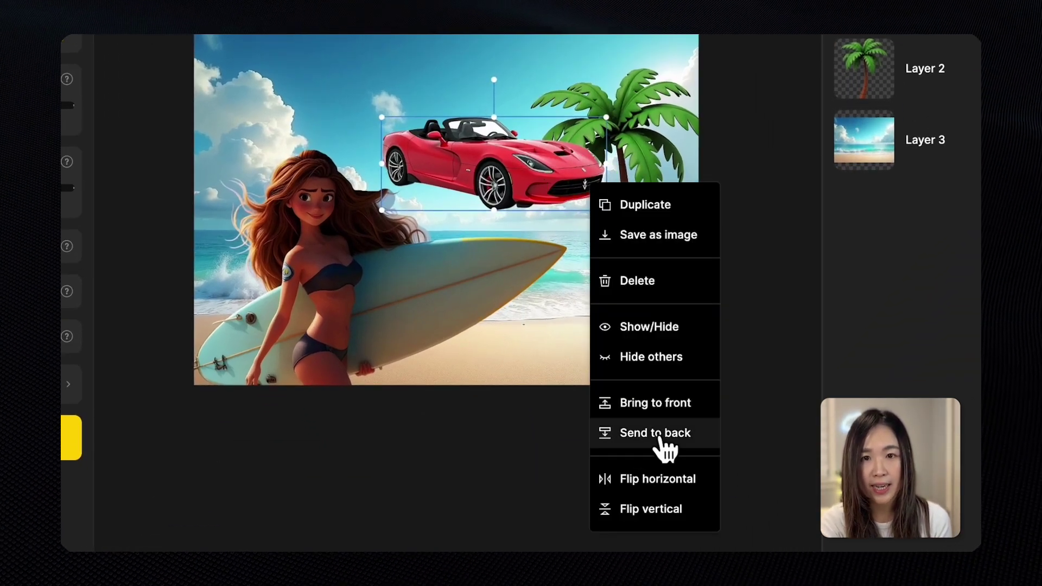
left_click(664, 488)
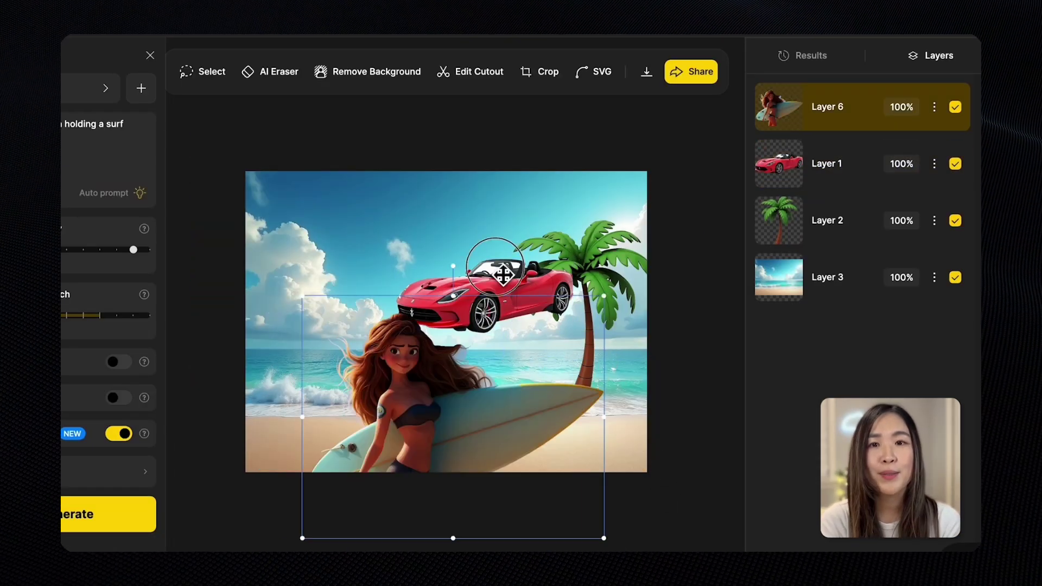
left_click_drag(575, 273, 651, 402)
left_click(579, 165)
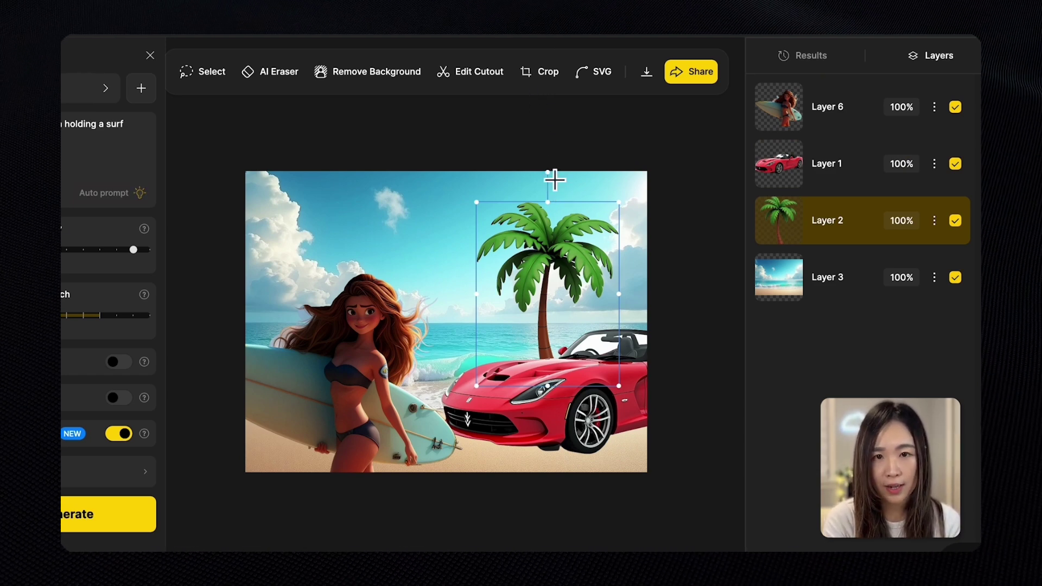
left_click_drag(556, 179, 528, 178)
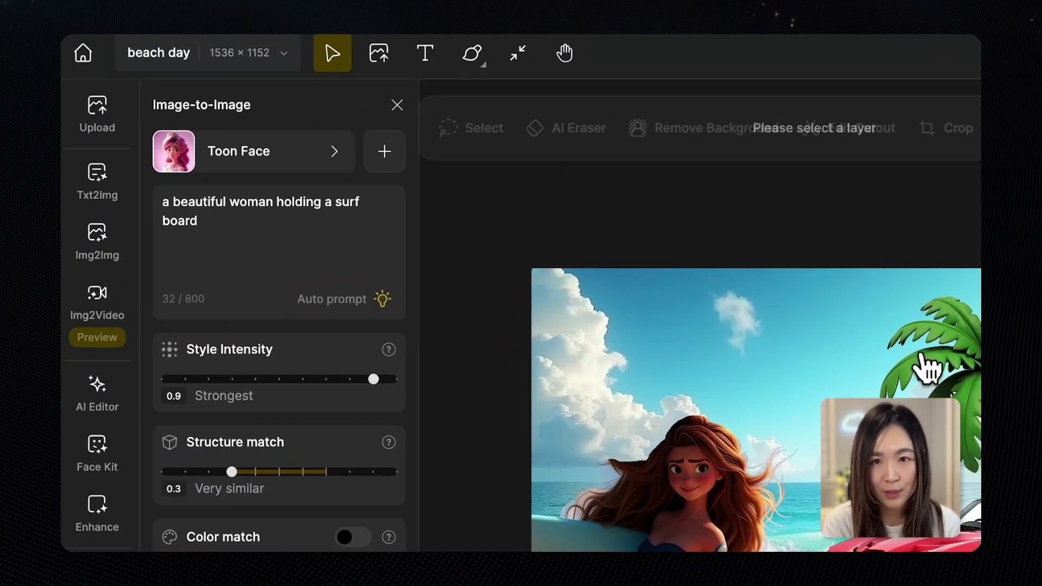
Step: Replace the prompt with an Auto prompt of the surfer, car and palm tree, and generate toon renders
triple_click(359, 227)
left_click(369, 314)
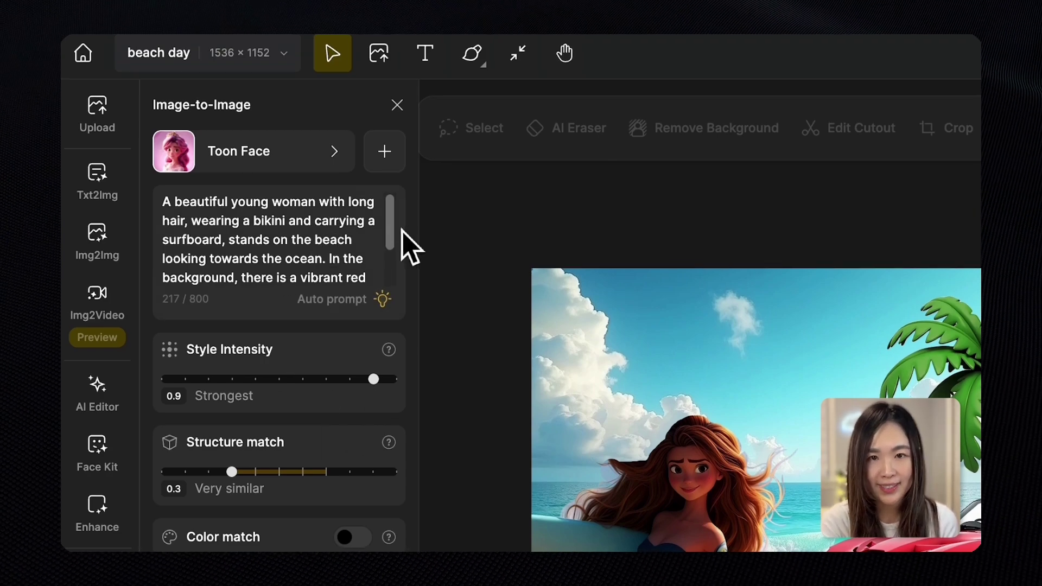
left_click(396, 250)
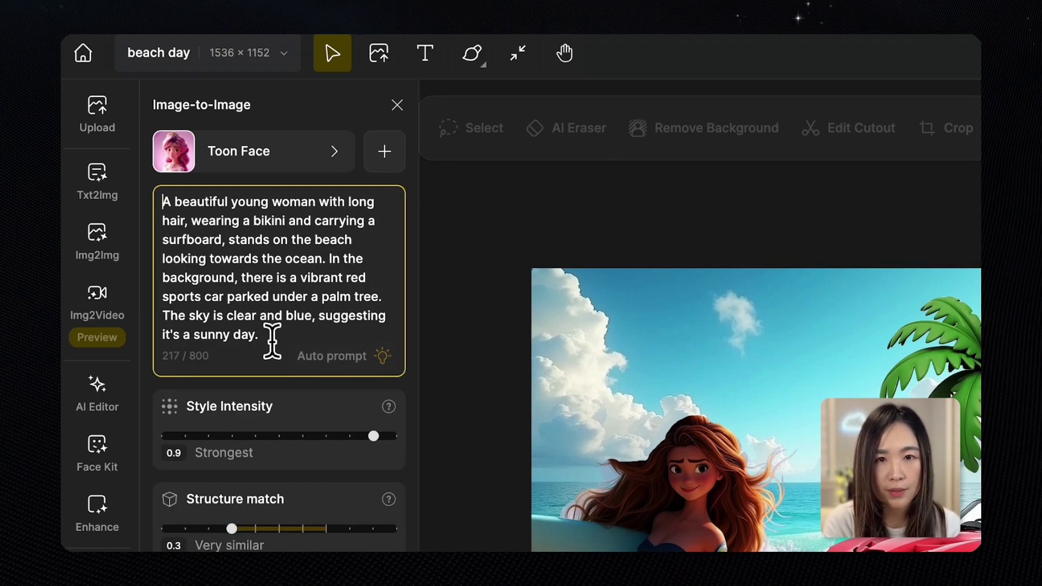
scroll(326, 380, "down", 6)
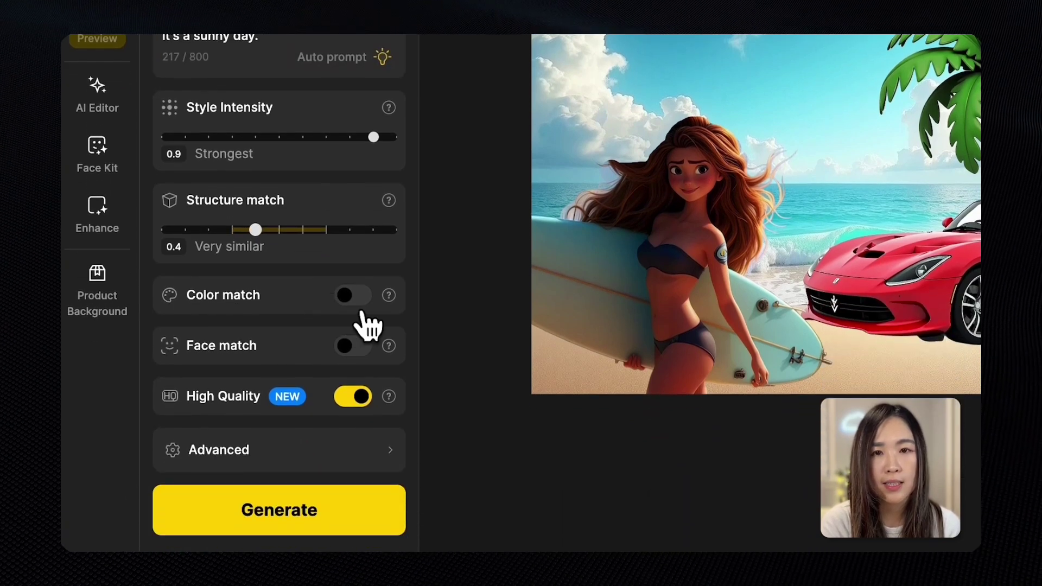
left_click(295, 517)
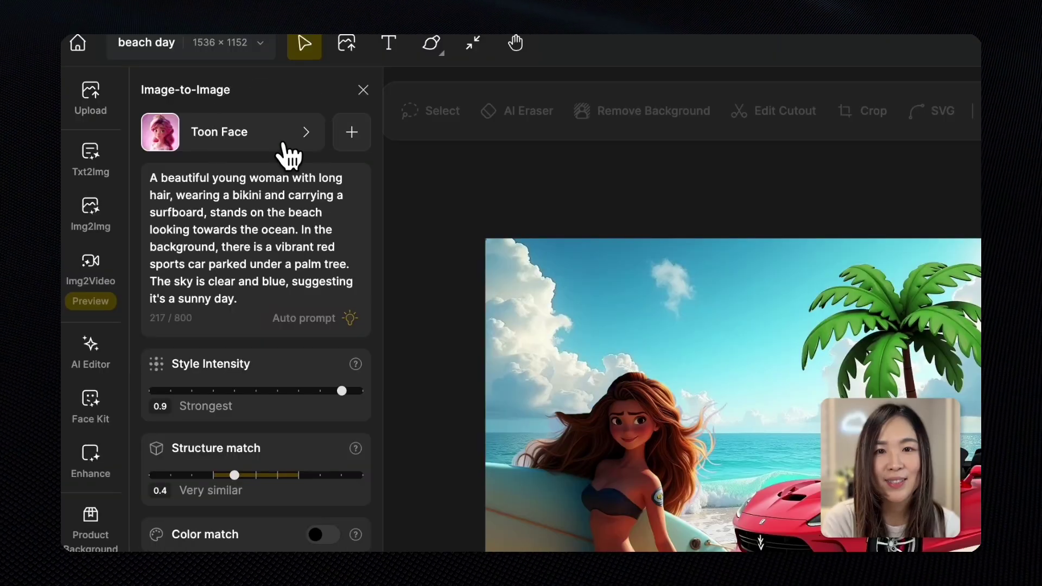
Step: Apply the Realistic style, then review the American, minimalist cartoon, realistic and psychedelic layers
left_click(291, 144)
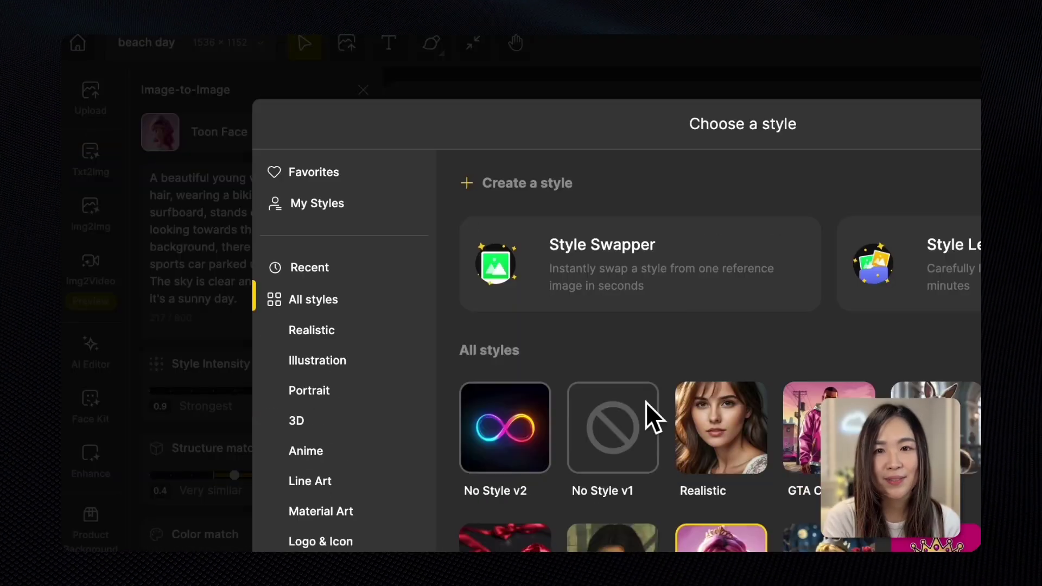
left_click(740, 428)
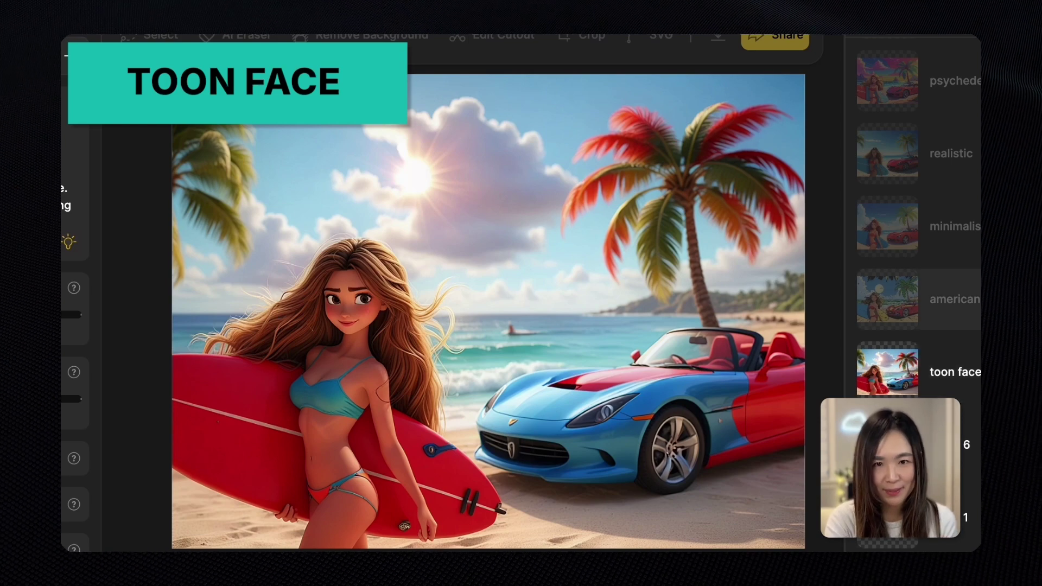
left_click(887, 299)
left_click(887, 226)
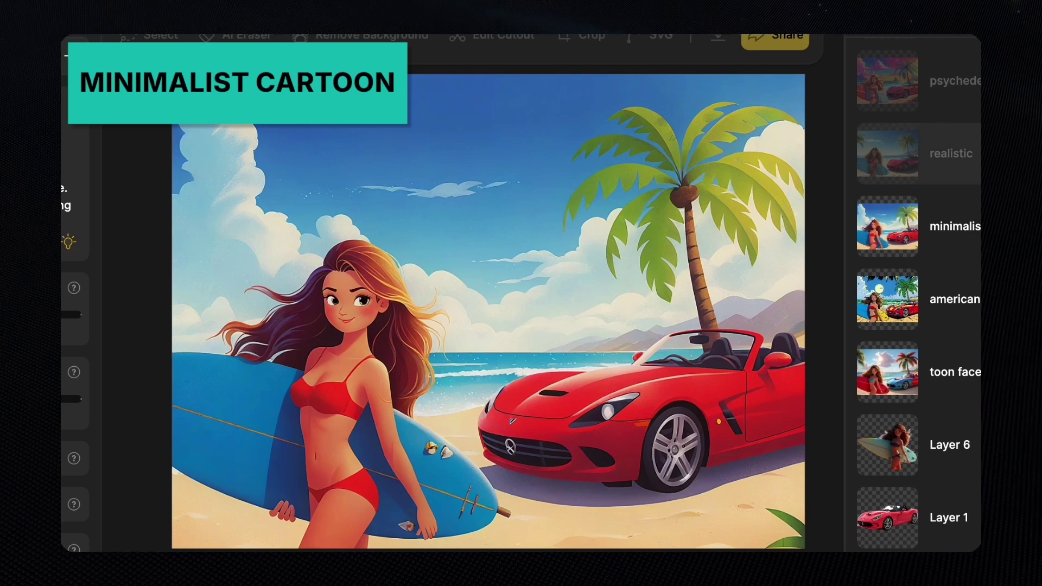
left_click(886, 153)
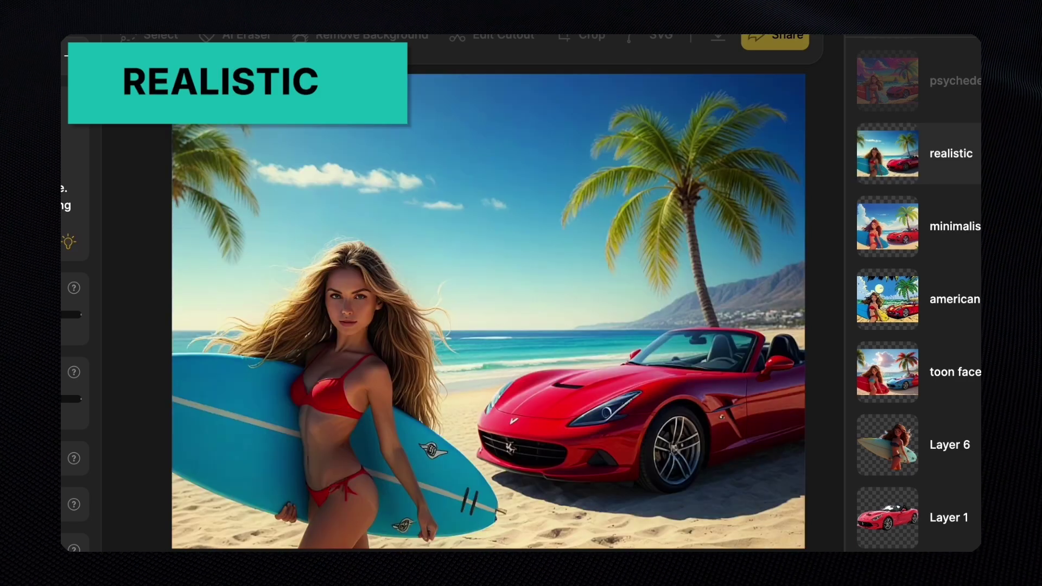
left_click(887, 80)
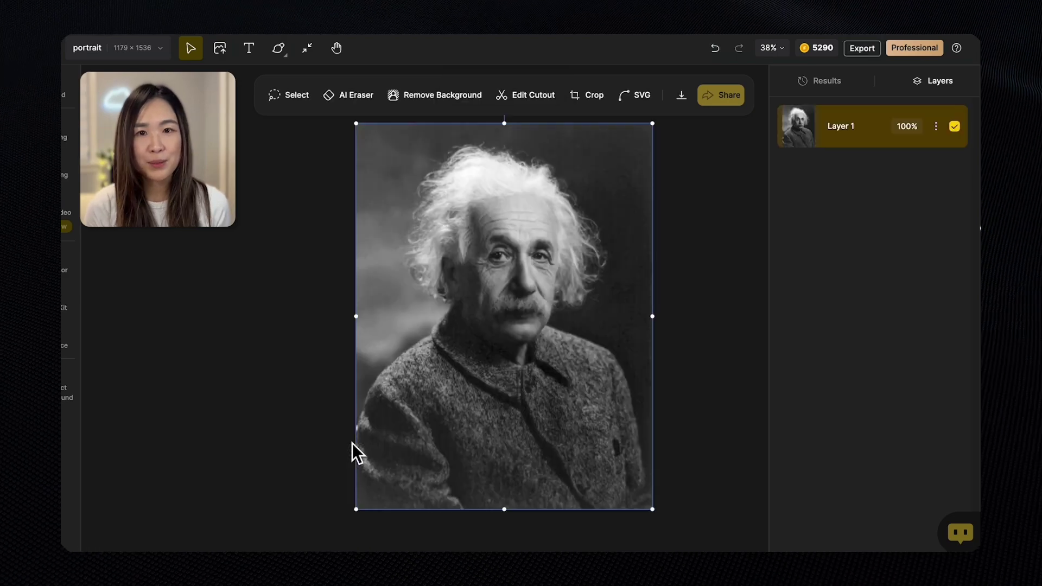
Step: Place two restyled Einstein results and the beige-sweater version on canvas, comparing via undo/redo
double_click(844, 460)
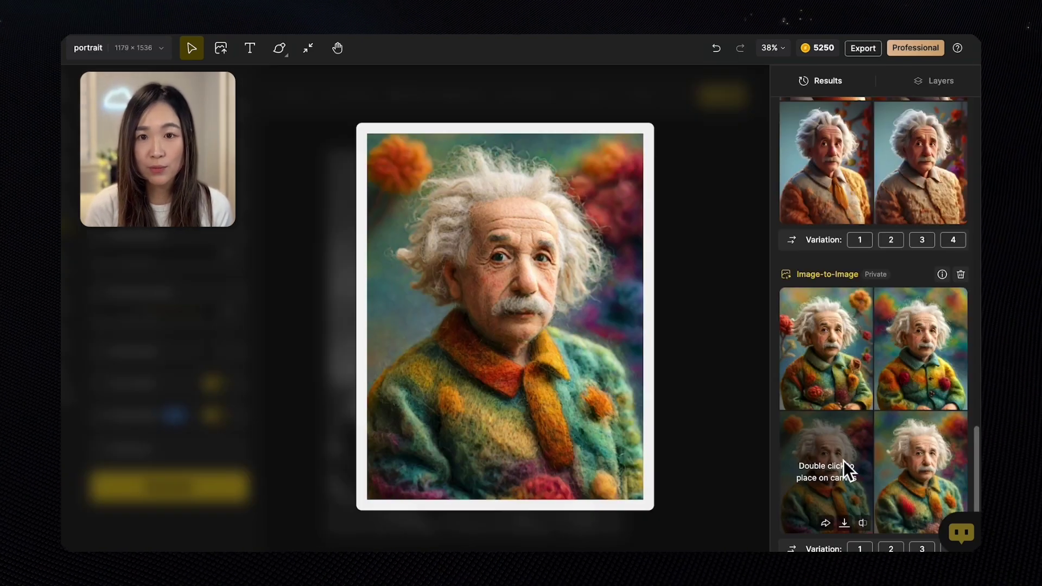
double_click(825, 369)
scroll(868, 326, "up", 2)
double_click(912, 275)
key("ctrl+z")
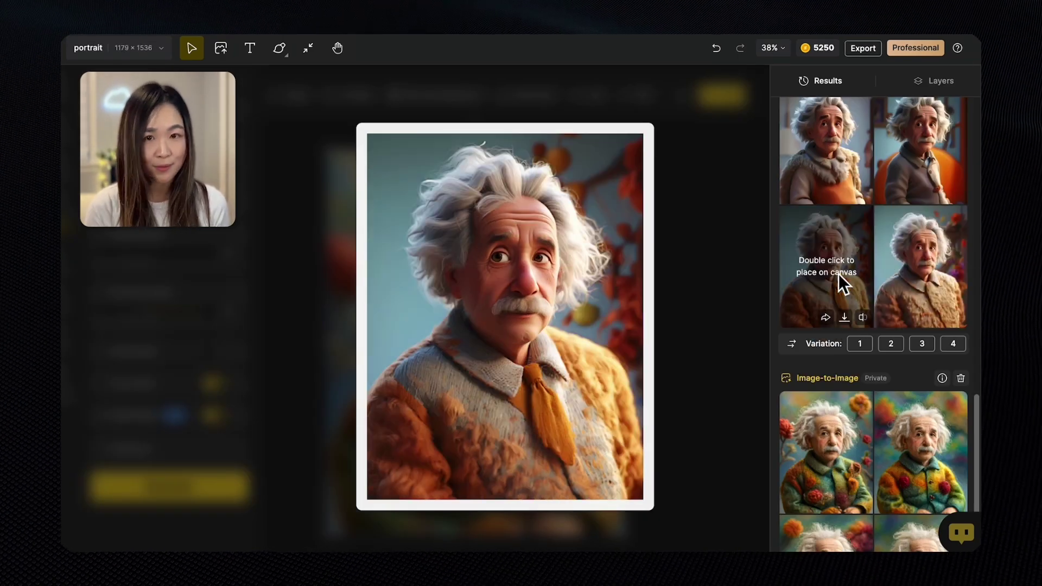
key("ctrl+shift+z")
Step: Add three pop-art Einstein results and make the cartoon, pop-art and line-art layers visible
scroll(907, 279, "up", 5)
double_click(827, 173)
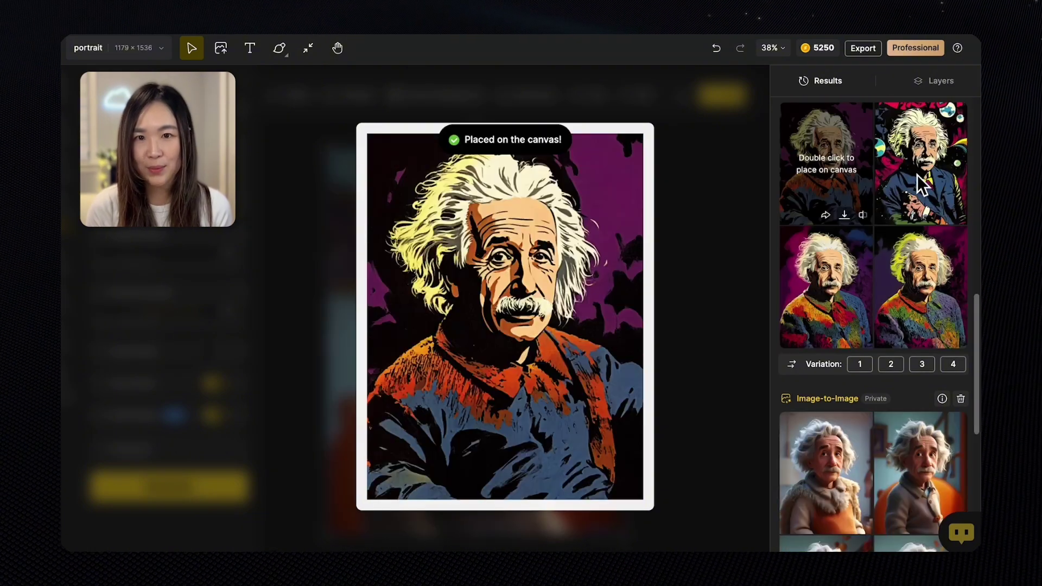
double_click(920, 168)
double_click(927, 300)
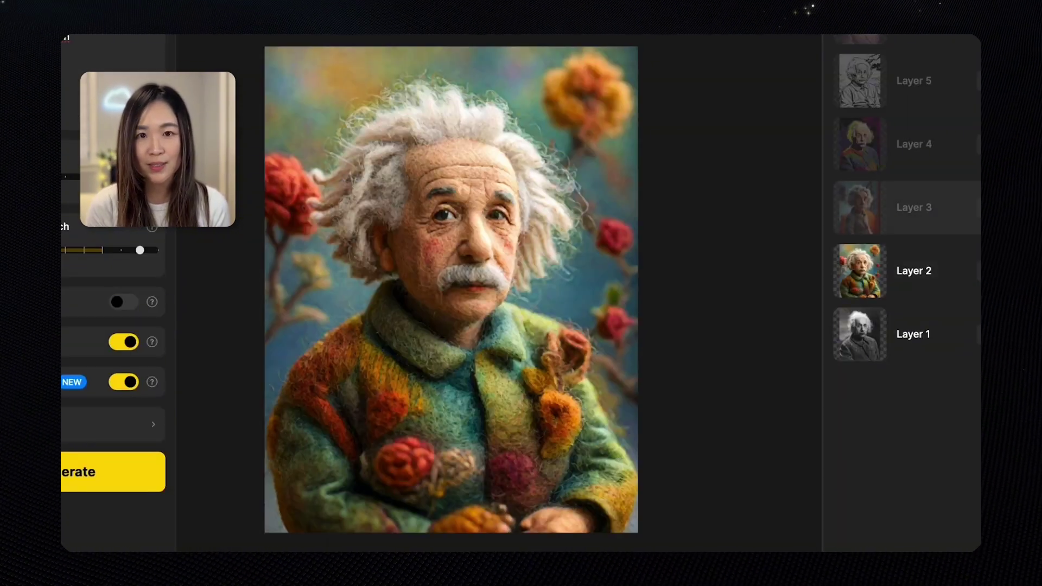
left_click(914, 207)
left_click(913, 143)
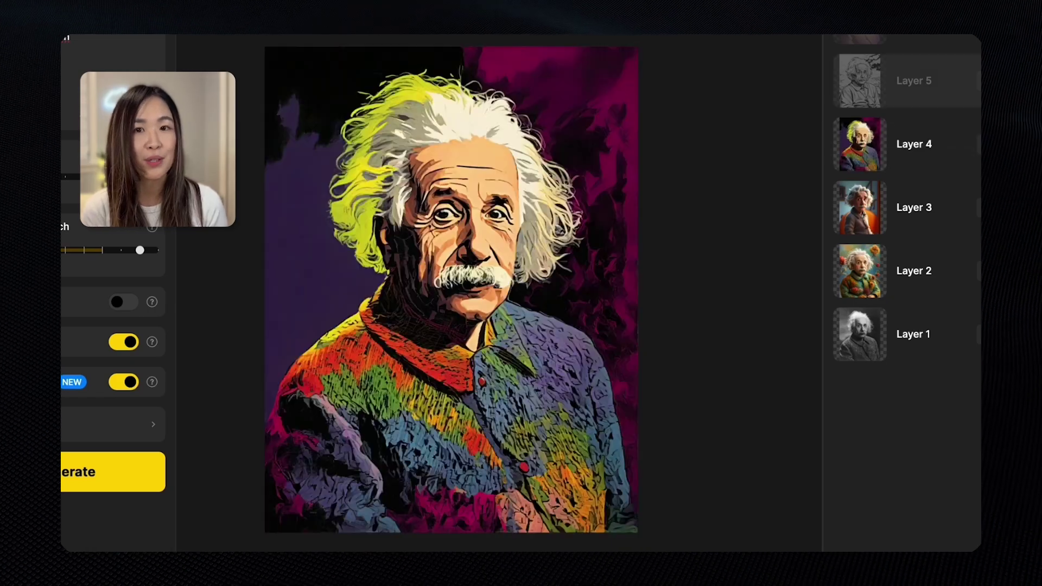
left_click(913, 80)
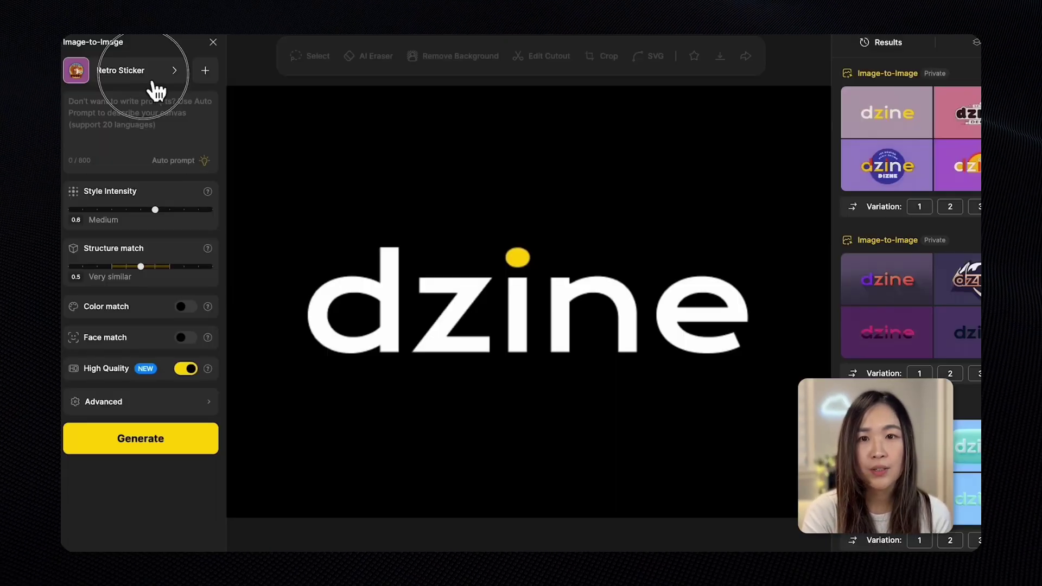
Step: Choose Metallic Fluid from the Material Art styles and set Style Intensity to 0.7
left_click(147, 75)
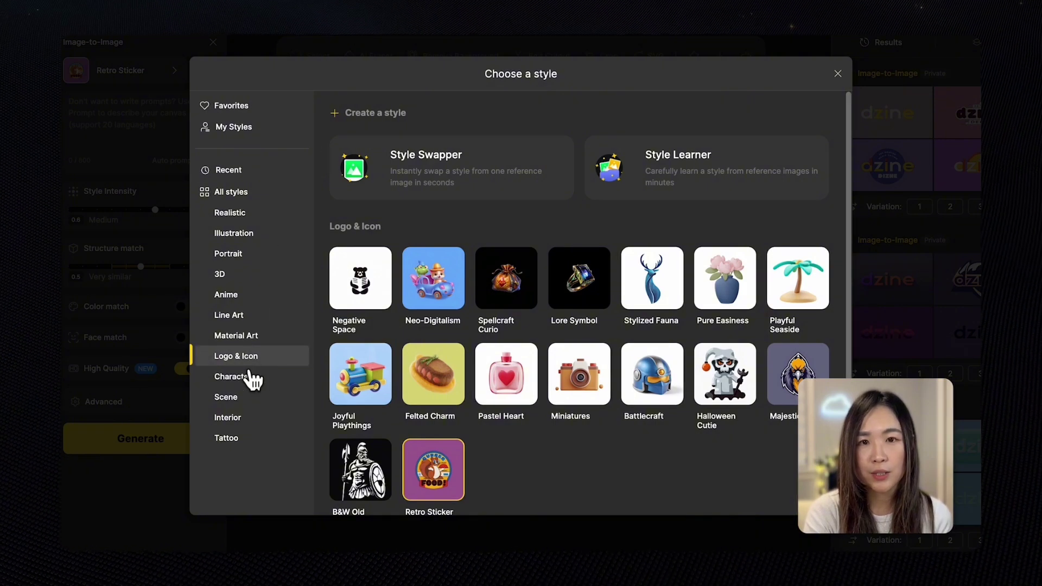
left_click(230, 340)
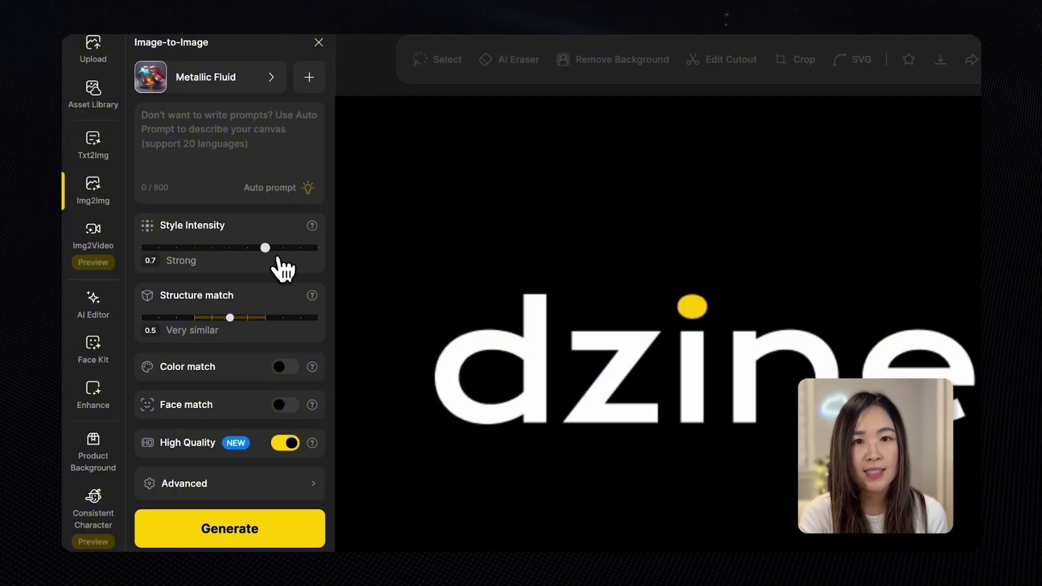
left_click(266, 318)
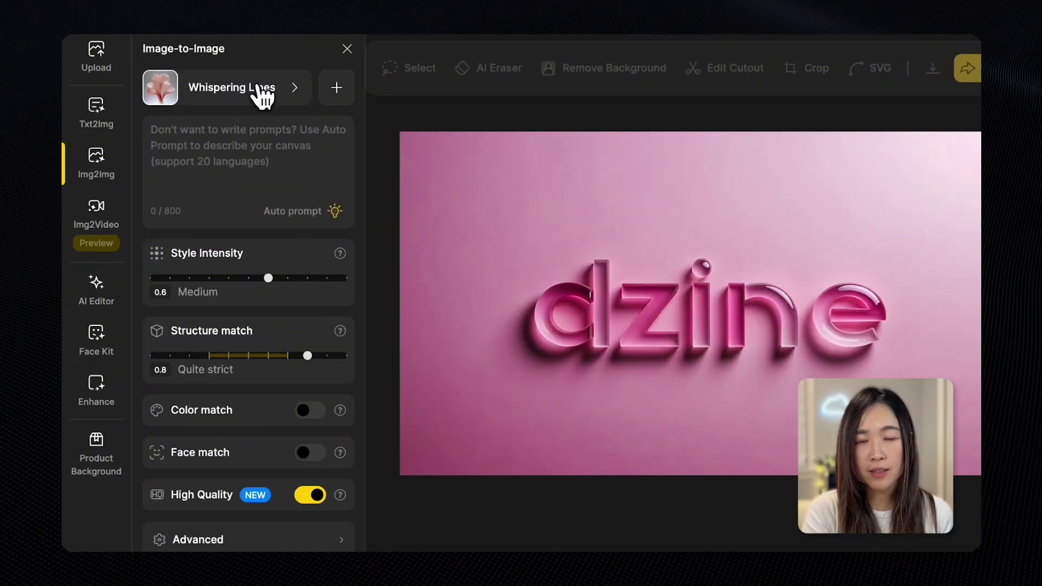
Step: Apply the Realistic style, prompt for bubbles shaped like the word 'dzine' floating in the ocean, and generate
left_click(250, 87)
left_click(325, 276)
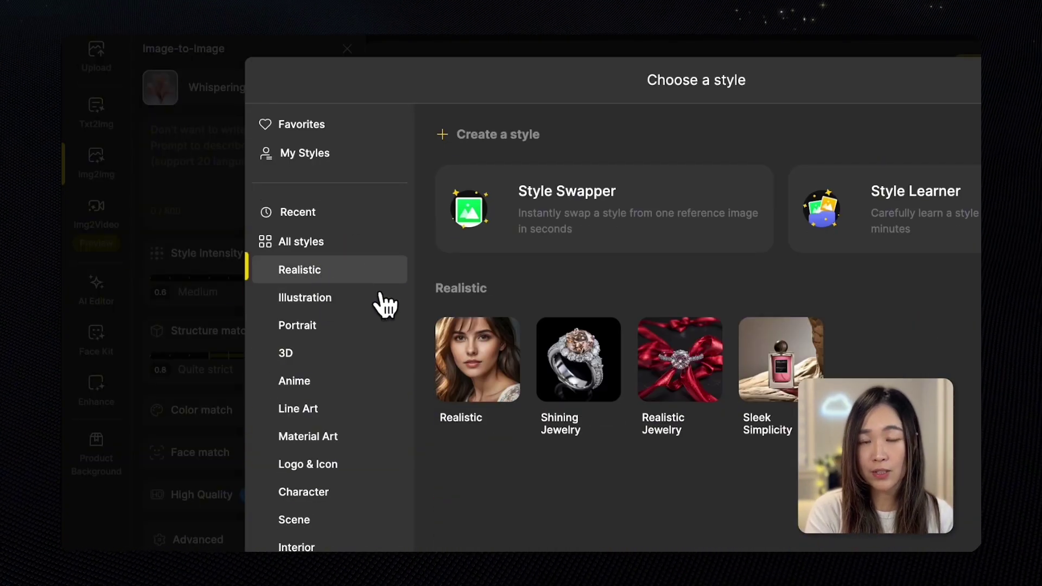
left_click(489, 354)
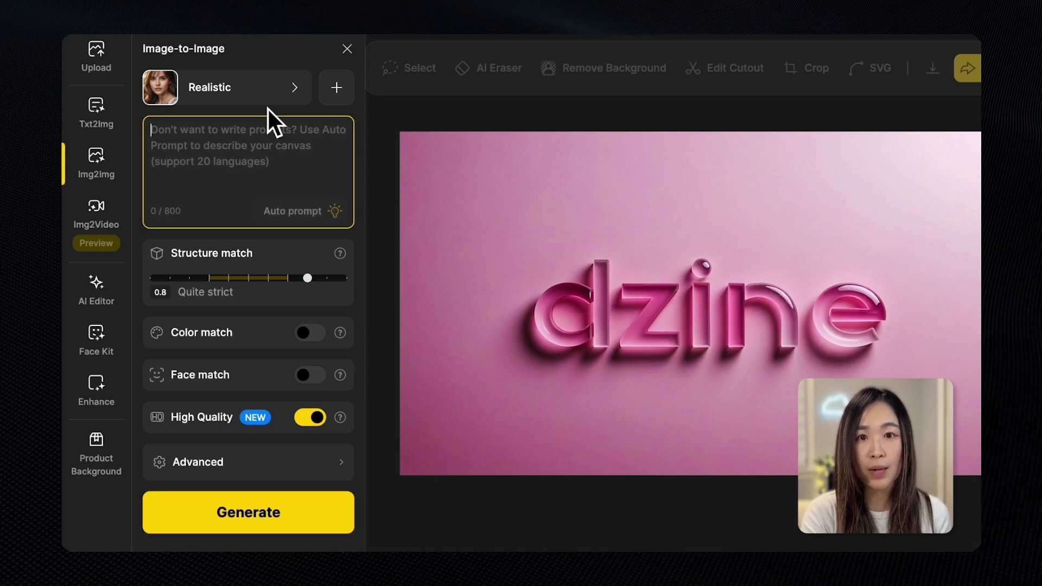
type("bubbles form")
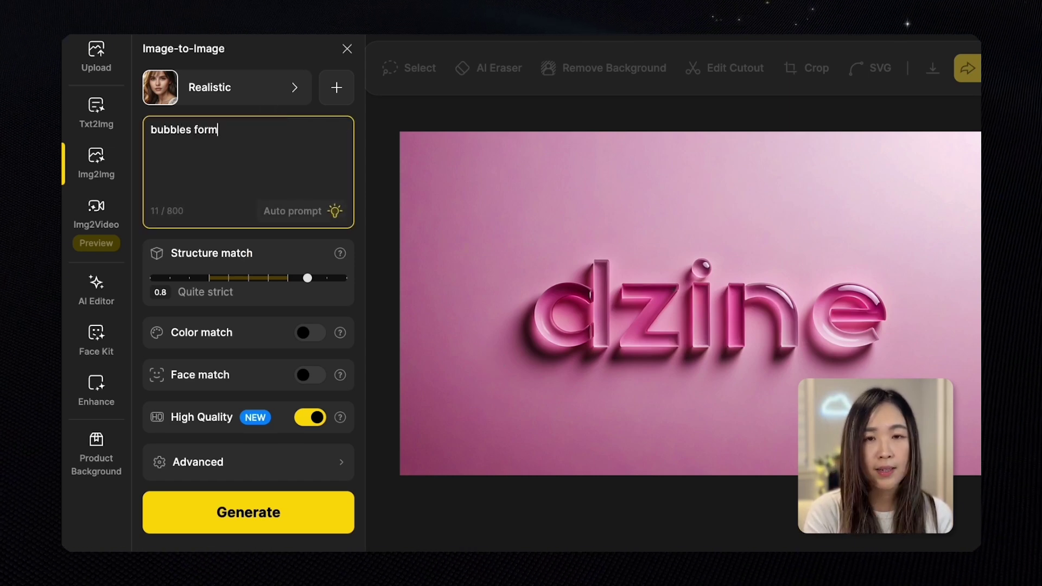
type("ing in the the shape of the word \"d")
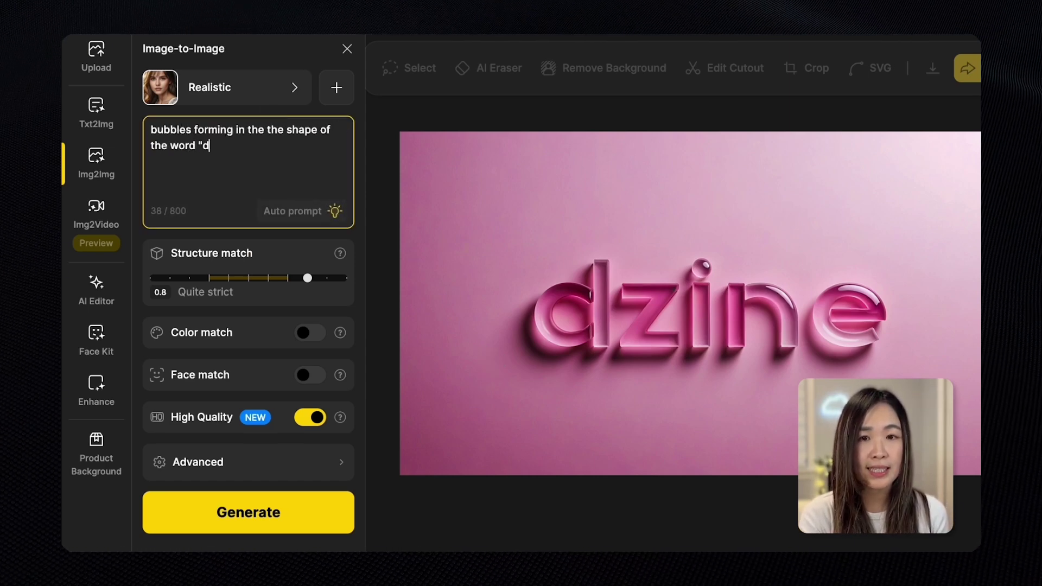
type("zine\" and floating in the ccean")
left_click(271, 517)
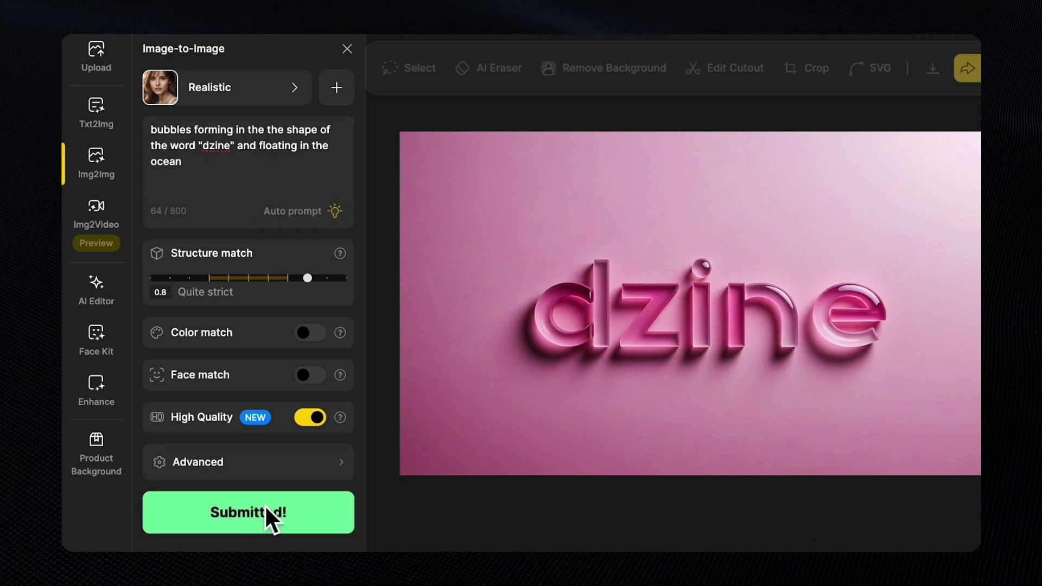